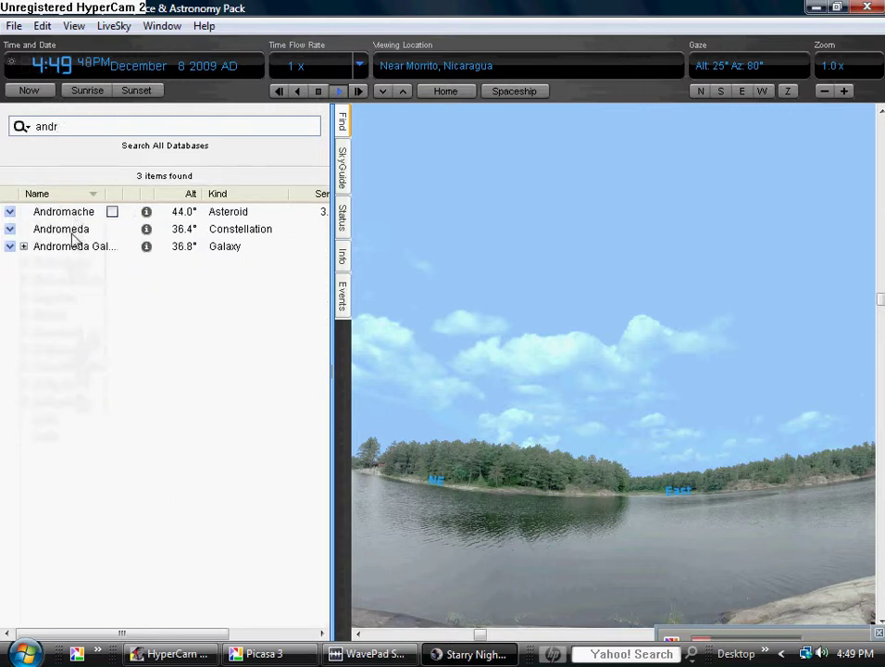
- Centre the sky view on the Andromeda Galaxy from the search results and magnify it
left_click(72, 233)
left_click(73, 250)
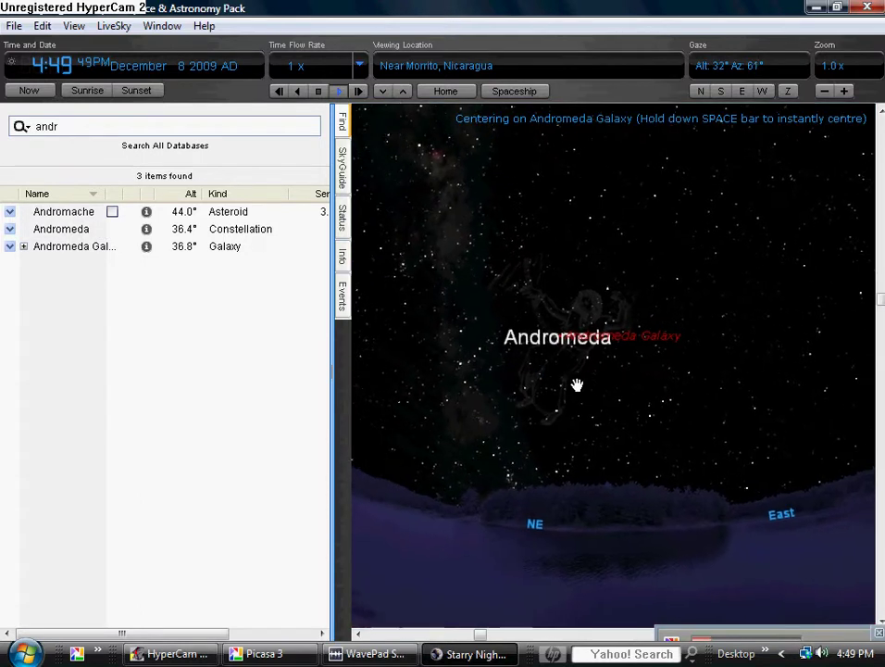
right_click(575, 374)
left_click(593, 368)
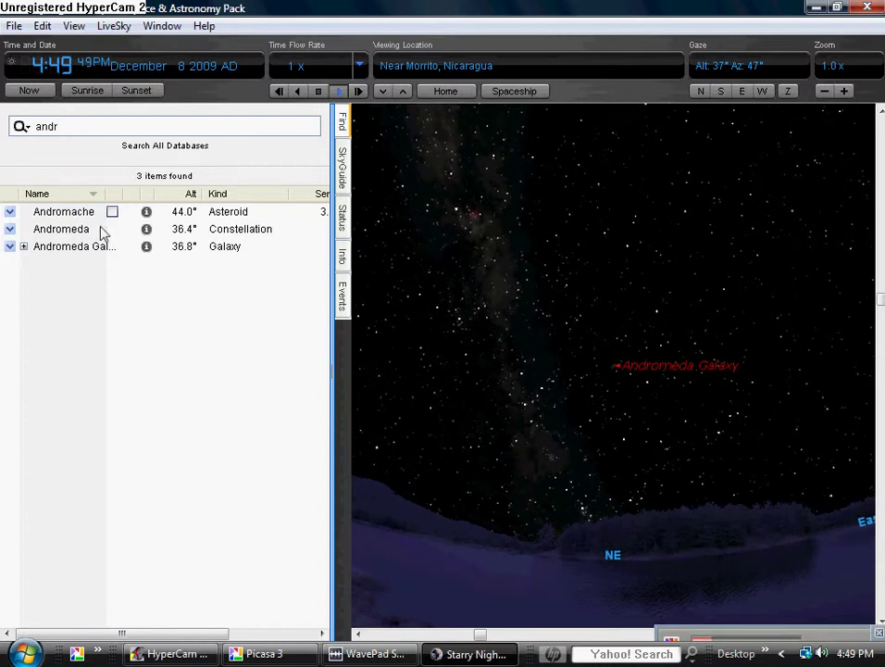
right_click(56, 250)
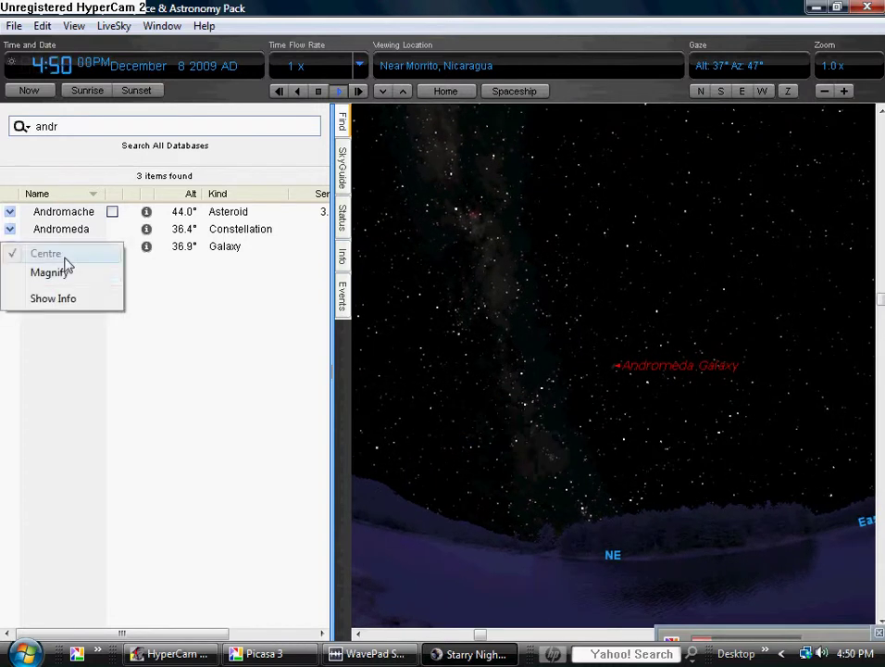
left_click(71, 275)
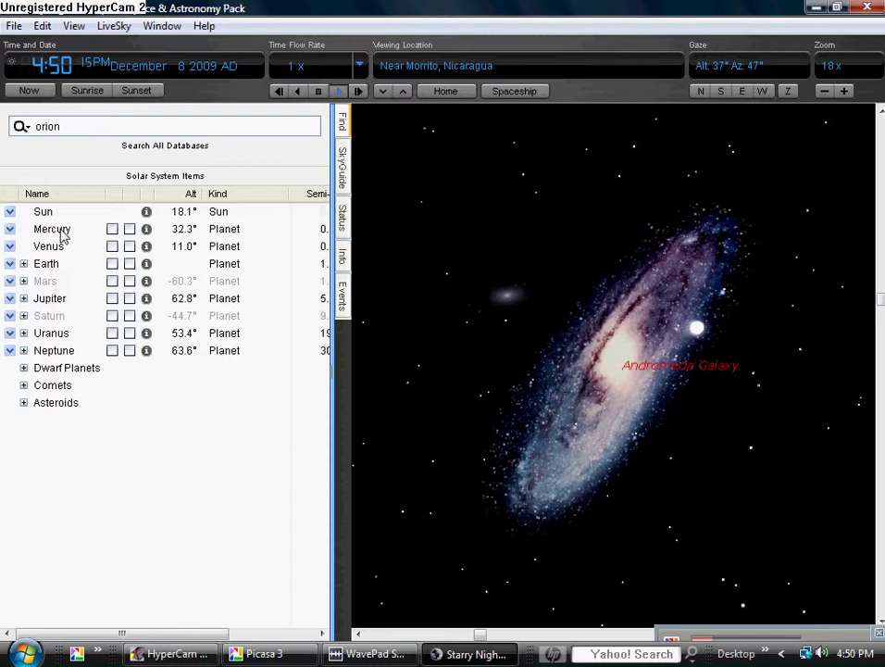
- Search the databases for orion and centre on Orion B, resetting the time to its best viewing time
key("Return")
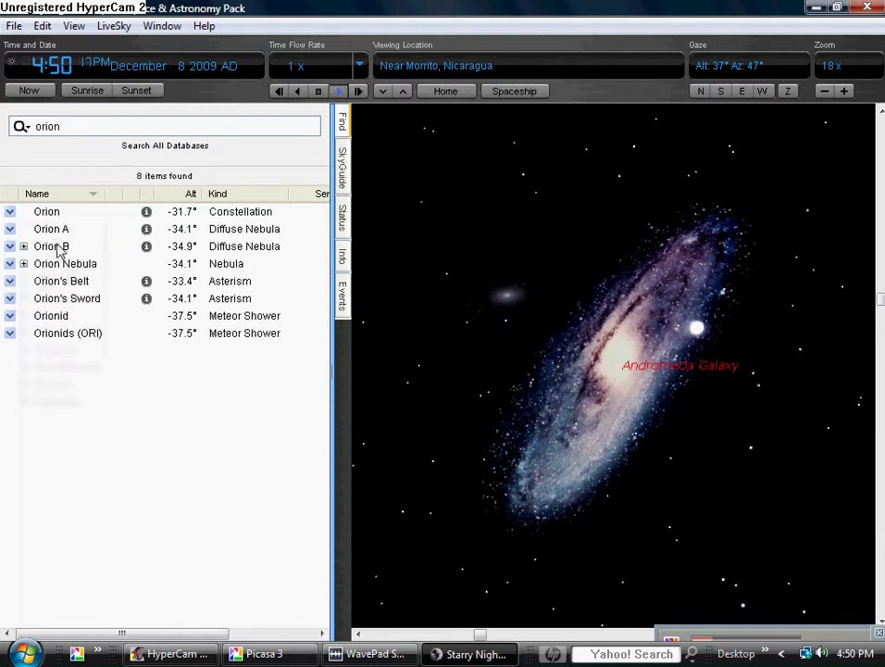
double_click(53, 248)
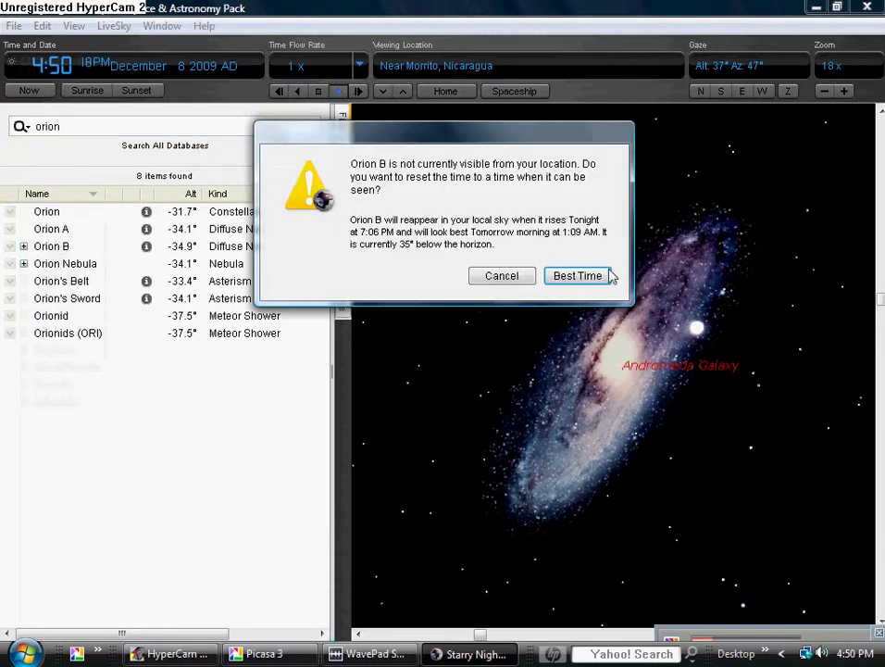
left_click(578, 276)
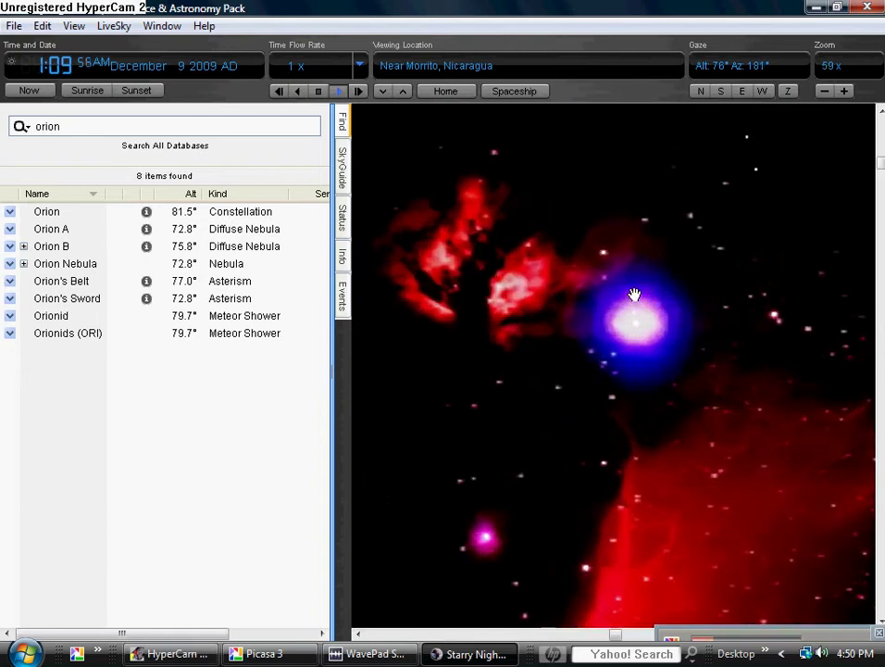
- Examine the Orion Nebula below Orion B, from its overall shape to the detail around its bright core
scroll(634, 294, "down", 3)
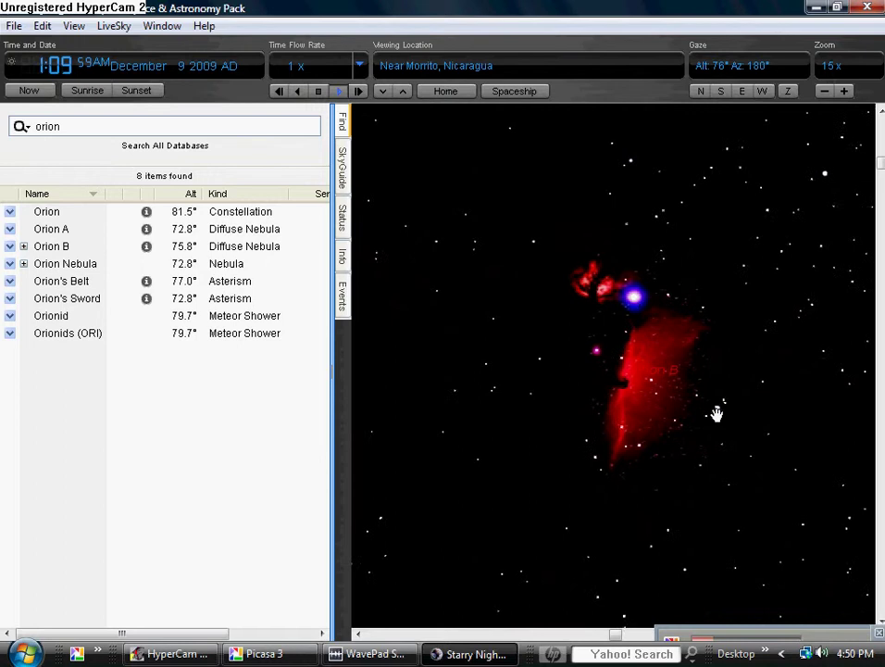
left_click_drag(716, 413, 490, 167)
left_click_drag(632, 408, 597, 235)
scroll(569, 400, "up", 1)
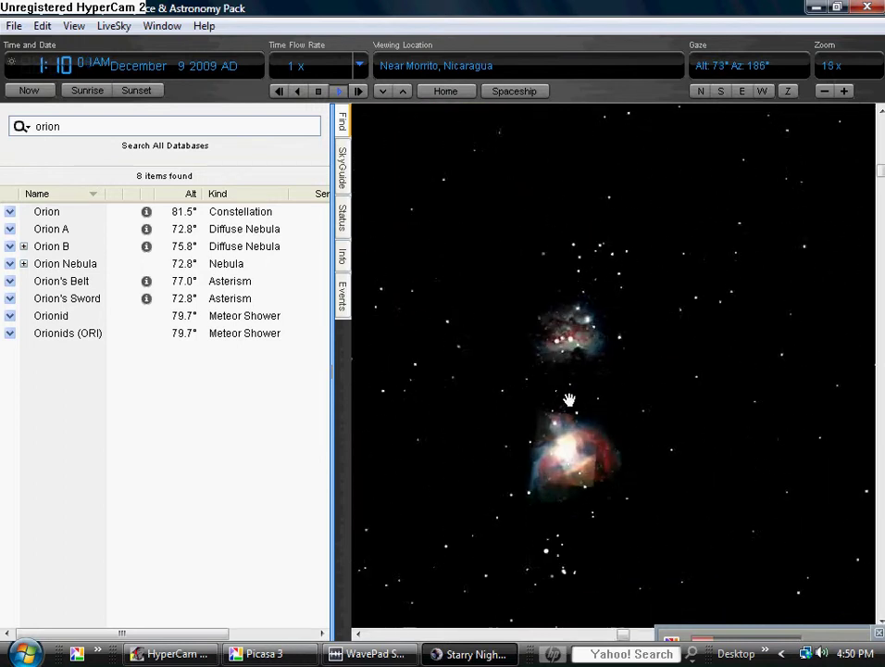
scroll(569, 400, "up", 1)
scroll(569, 400, "up", 1)
left_click_drag(569, 400, 551, 335)
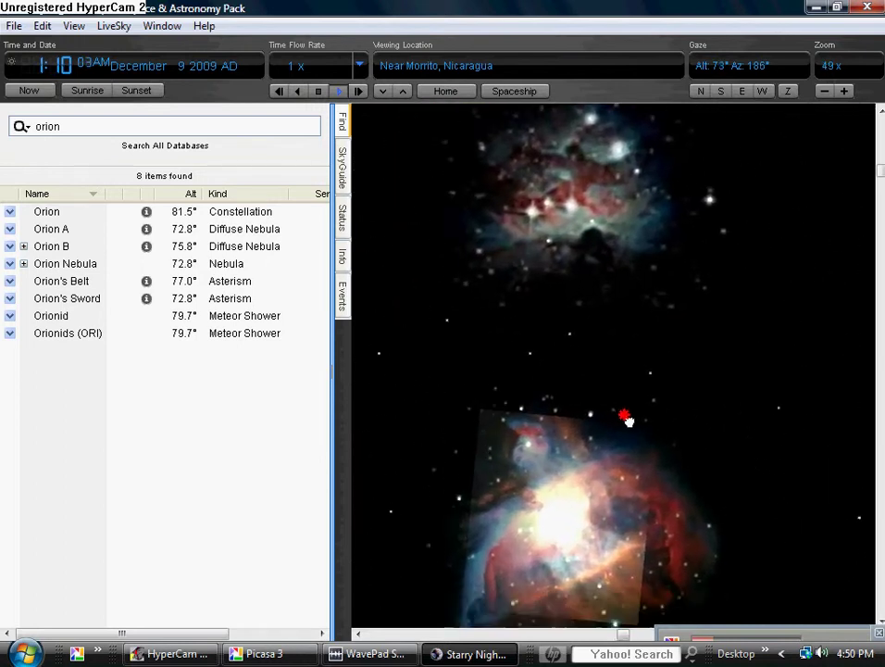
scroll(551, 335, "up", 2)
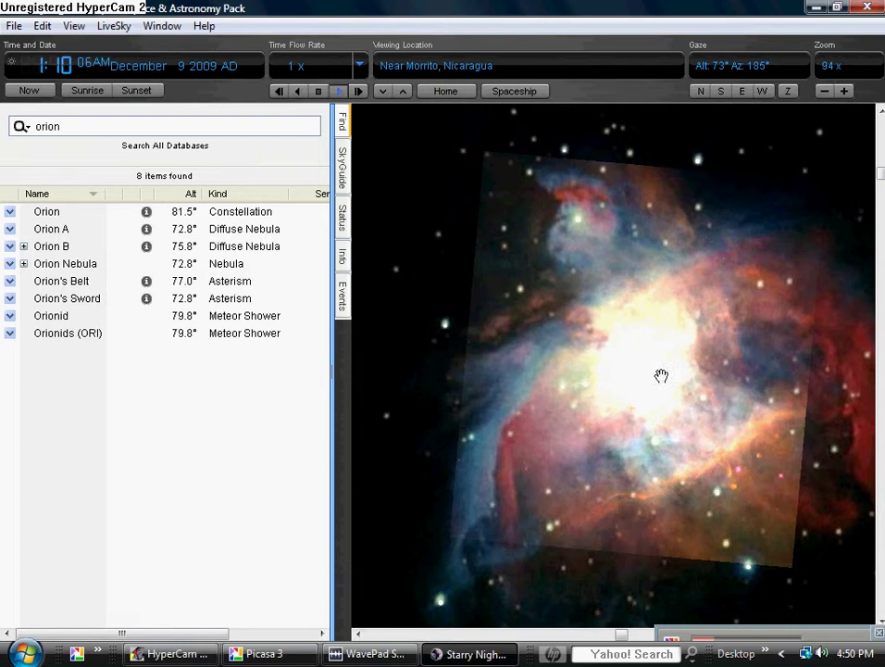
scroll(600, 394, "up", 4)
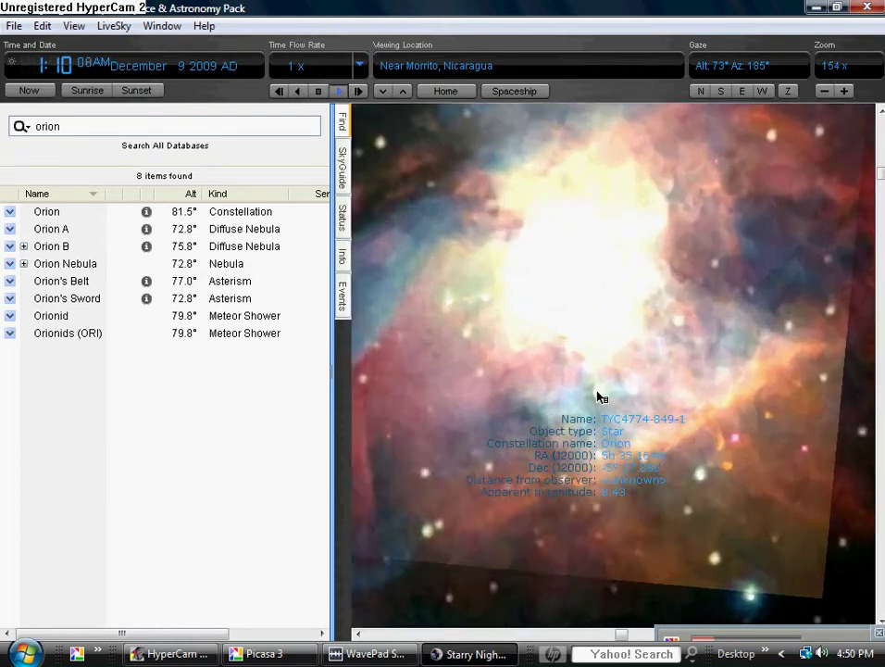
scroll(602, 397, "up", 1)
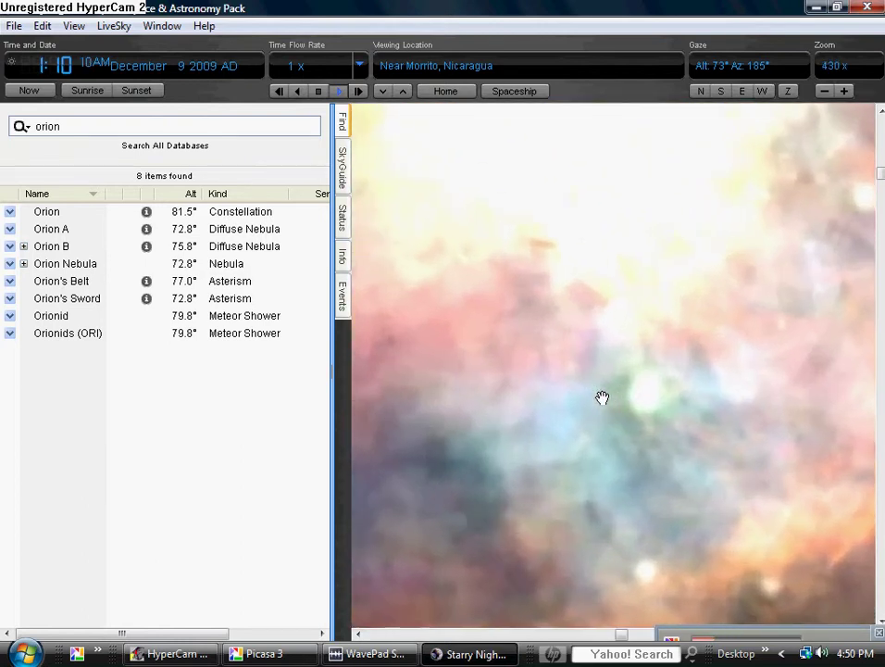
- Widen the sky view from the Orion Nebula back out to 1.0x zoom
scroll(602, 397, "down", 4)
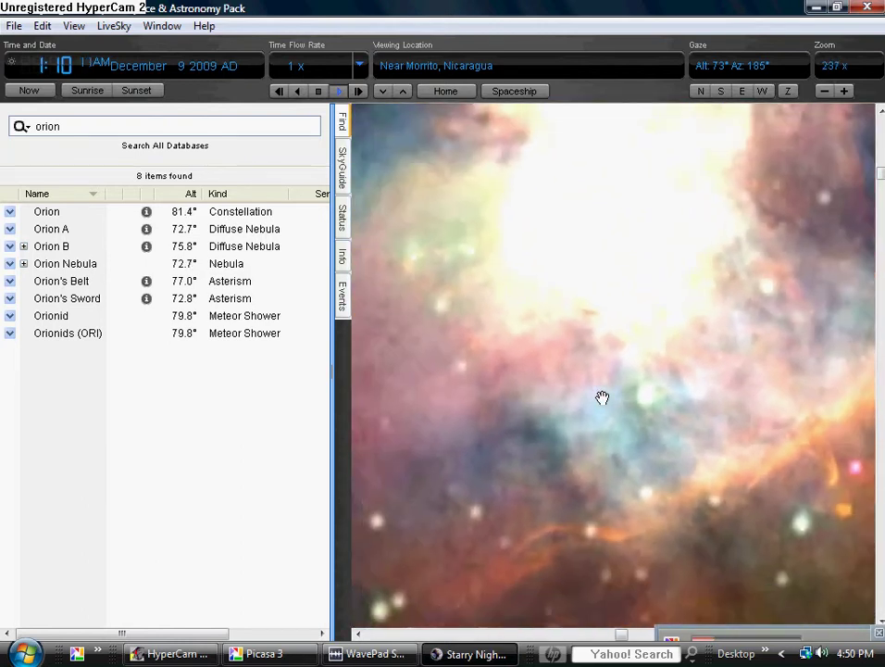
scroll(602, 397, "down", 4)
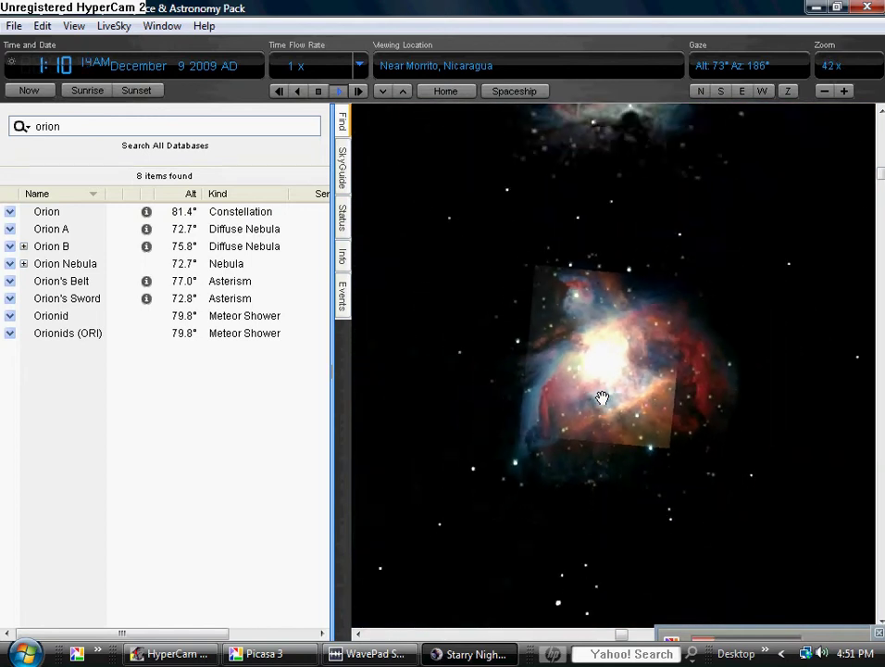
scroll(601, 397, "down", 4)
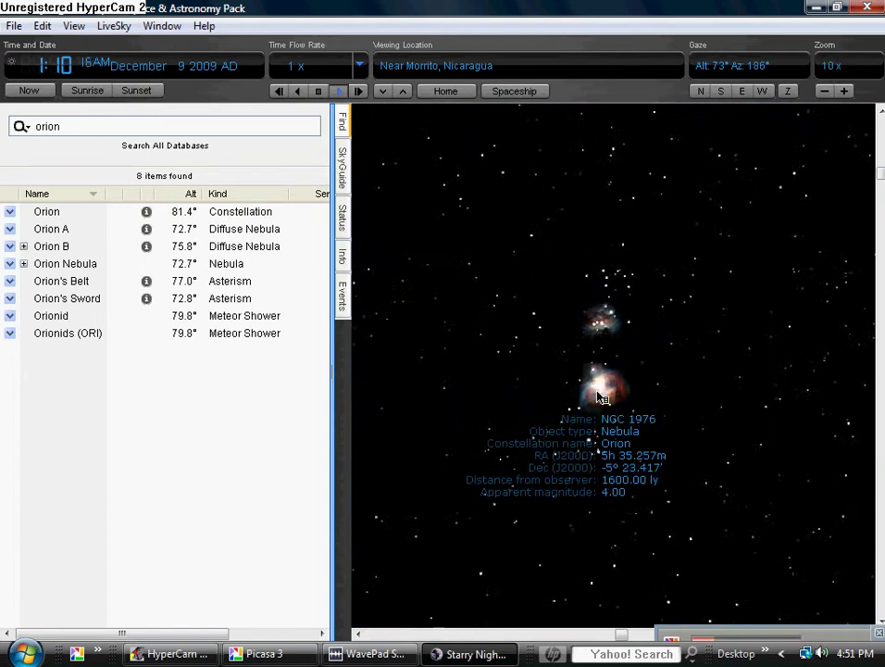
scroll(602, 397, "down", 4)
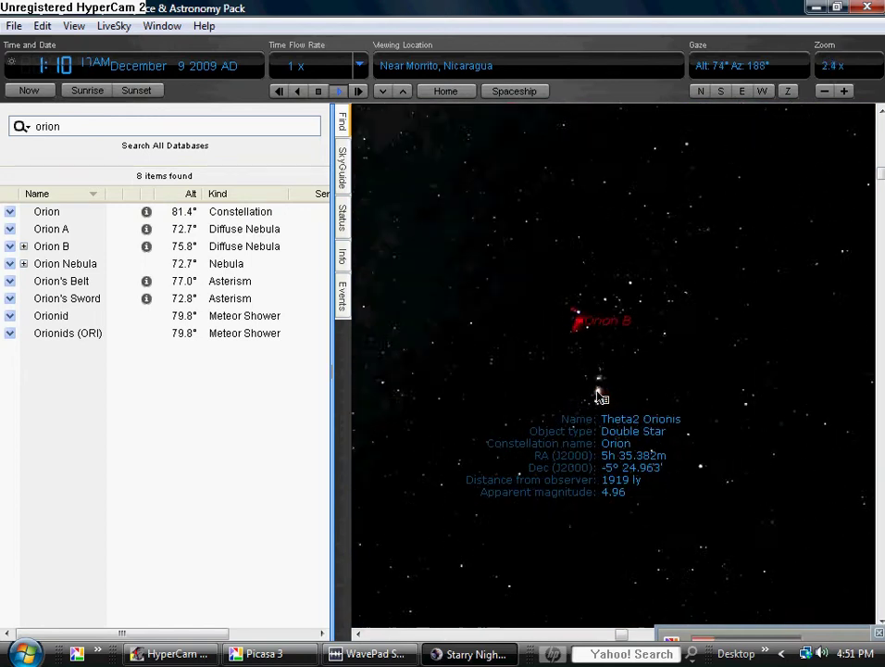
scroll(602, 397, "down", 2)
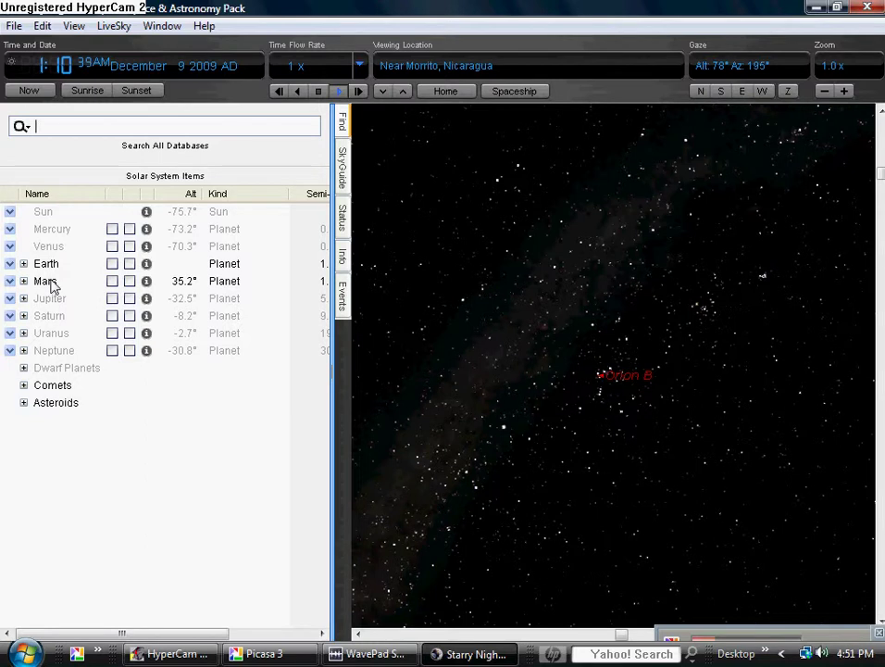
- Centre on Mars from the solar system items, magnify it and inspect its disc up close
right_click(52, 285)
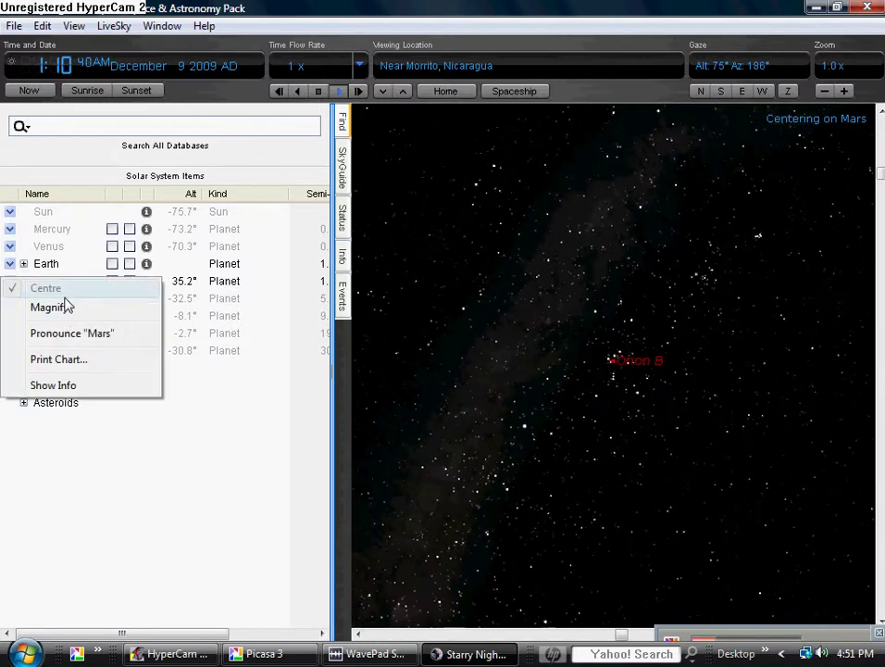
left_click(67, 307)
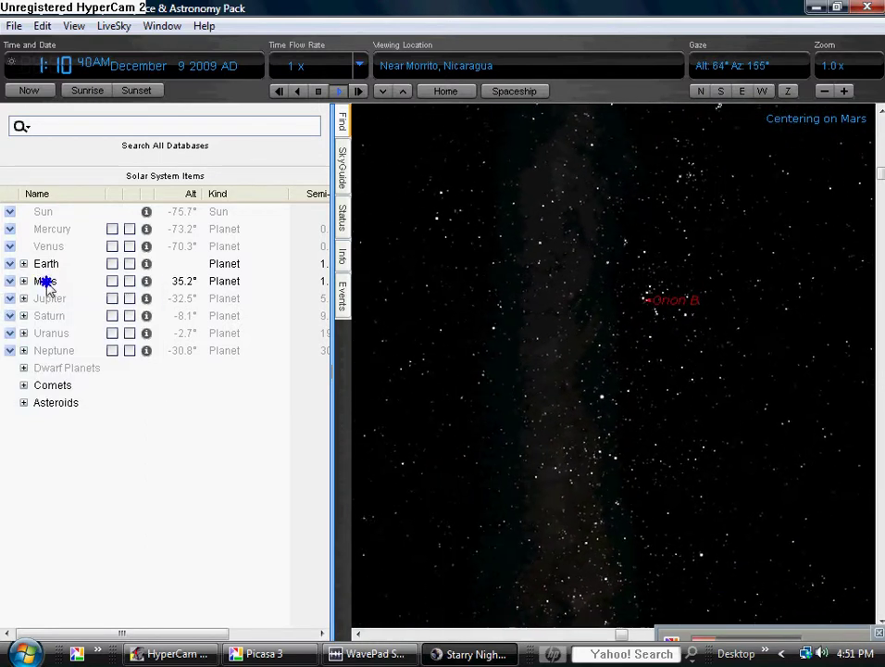
right_click(44, 283)
left_click(54, 334)
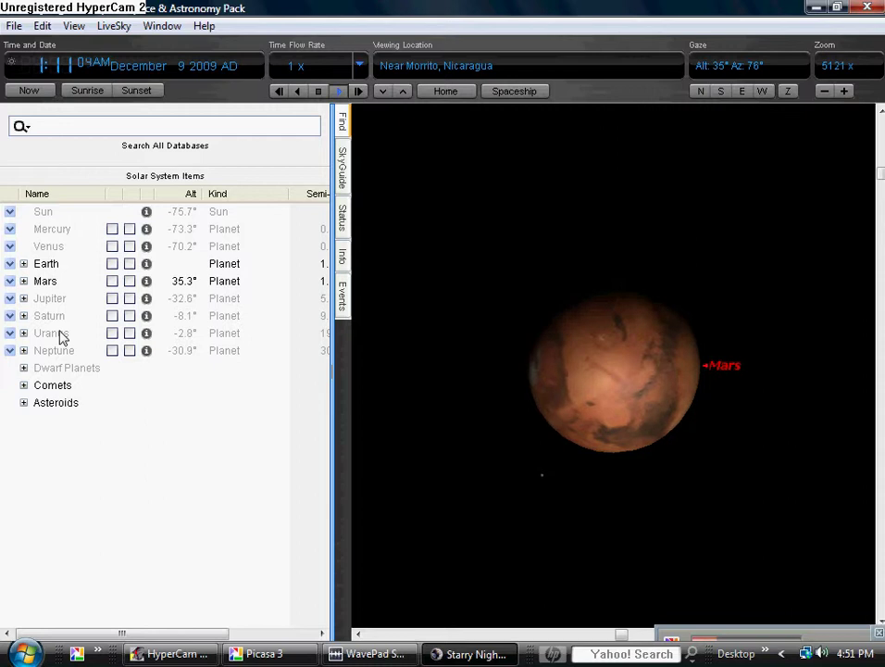
mouse_move(557, 352)
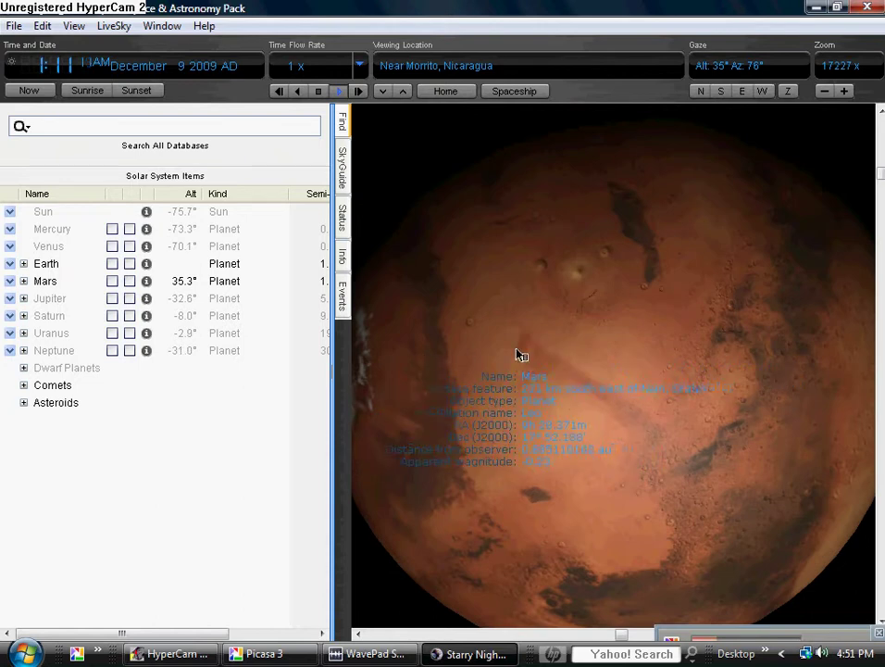
left_click_drag(505, 358, 590, 353)
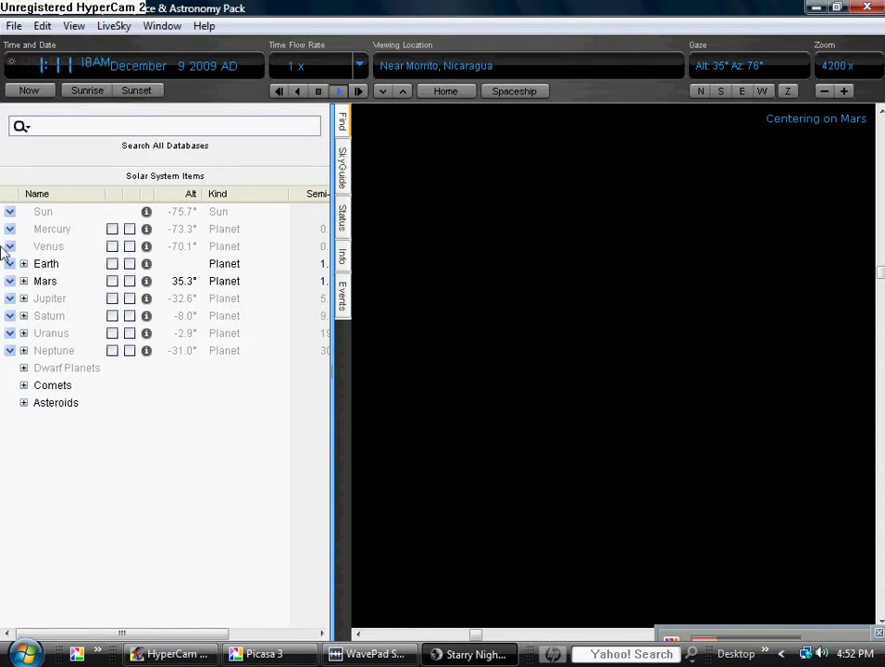
- Magnify Mars again from the solar system items and stop the flow of time
right_click(63, 288)
left_click(59, 307)
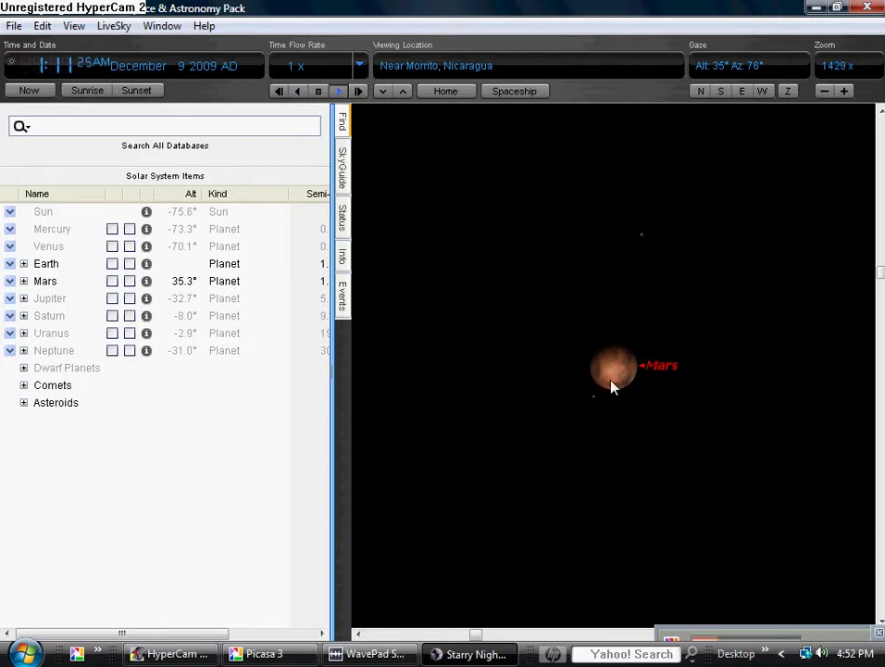
right_click(610, 367)
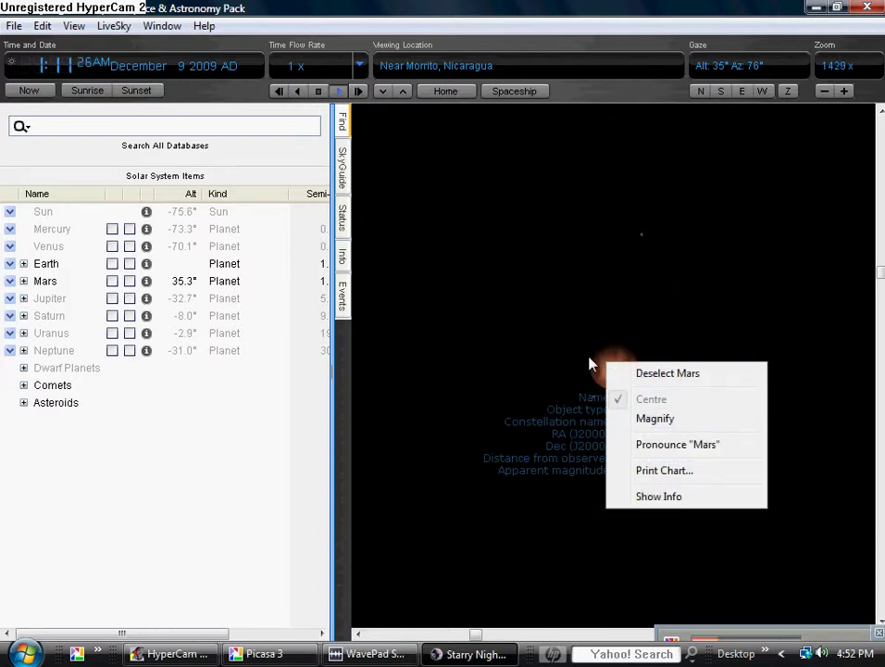
left_click(589, 364)
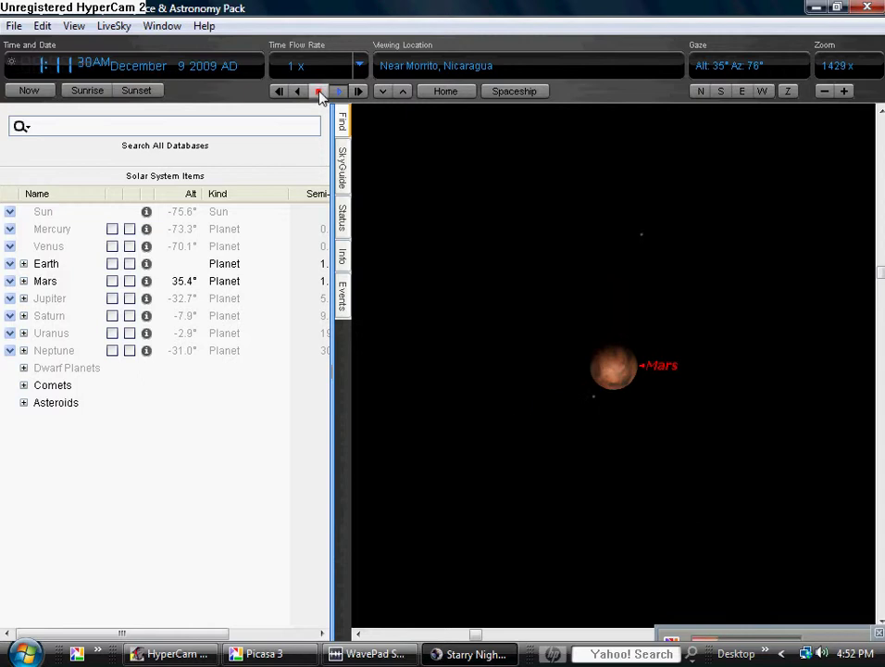
- Examine the pale polar region at the edge of Mars, near Olympia Planitia and Planum Boreum
mouse_move(612, 362)
scroll(597, 369, "up", 5)
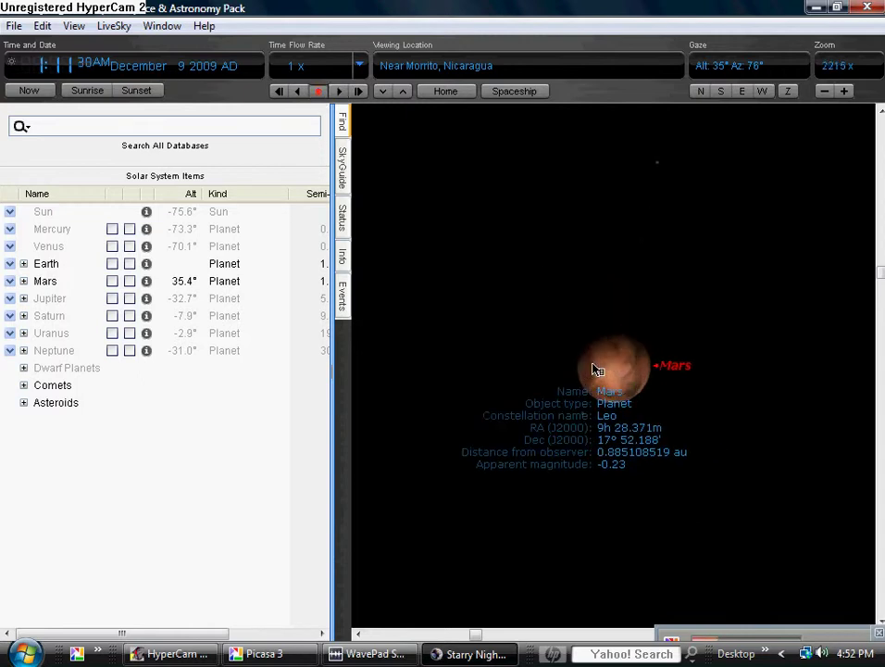
scroll(597, 369, "up", 8)
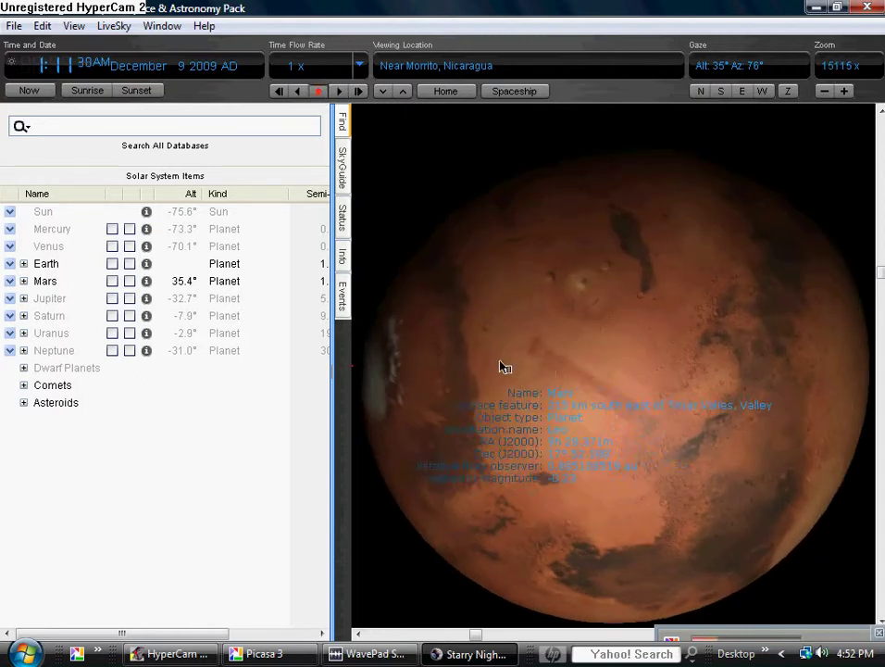
left_click_drag(580, 366, 774, 356)
scroll(664, 350, "up", 5)
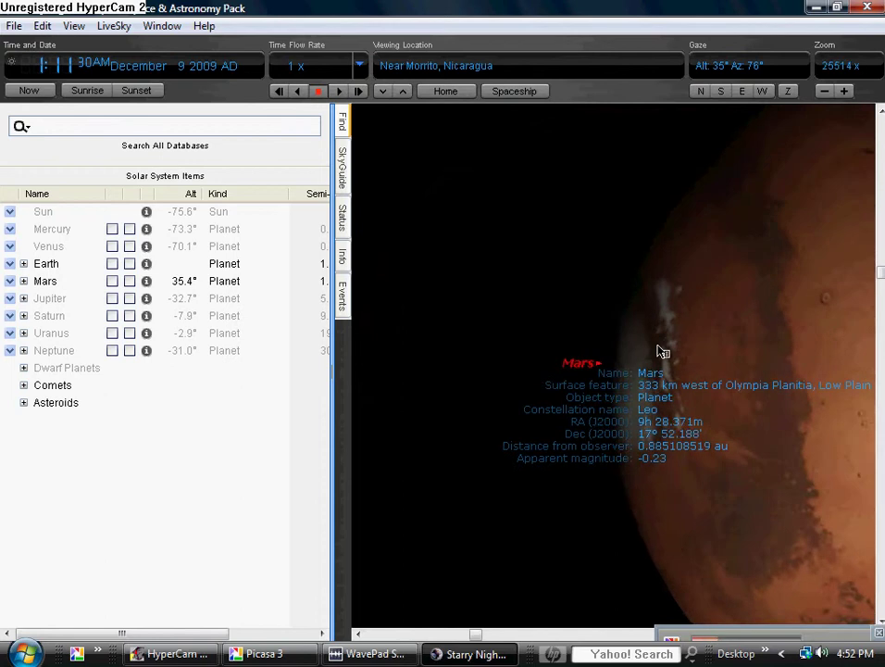
scroll(658, 350, "up", 6)
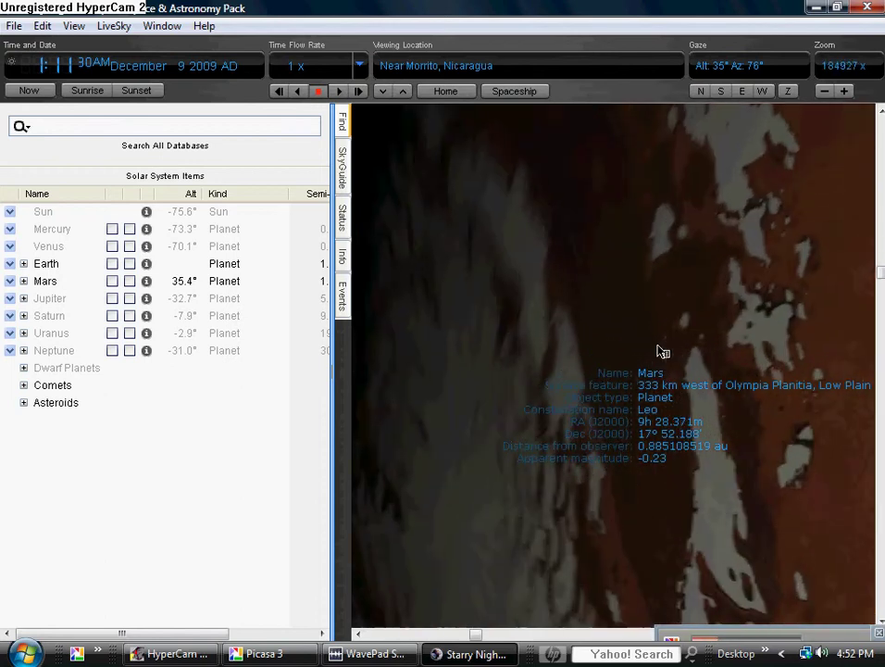
scroll(744, 207, "up", 2)
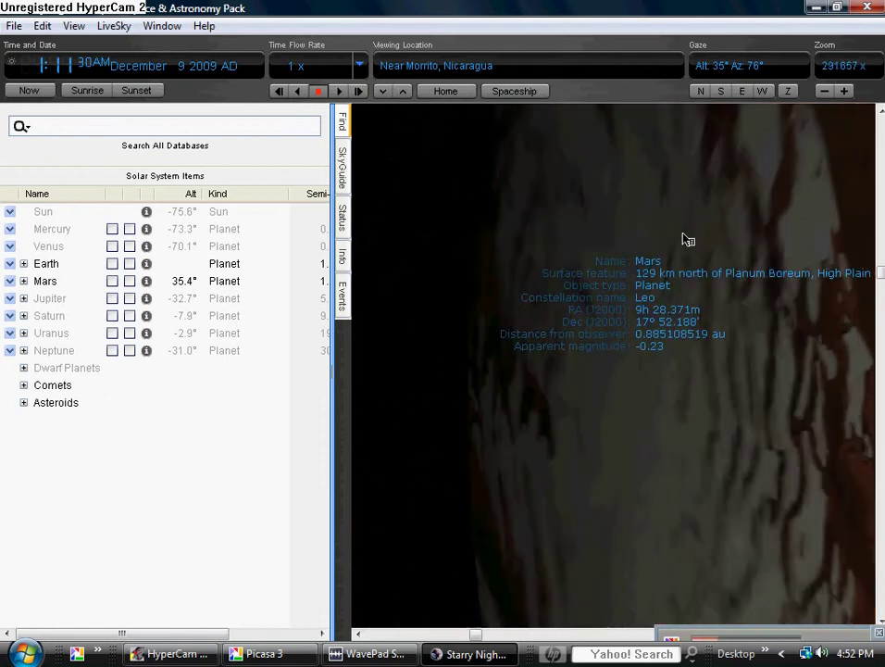
- Survey the Martian surface at high magnification from Planum Boreum across to the area around Cydnus Rupes
scroll(645, 330, "down", 5)
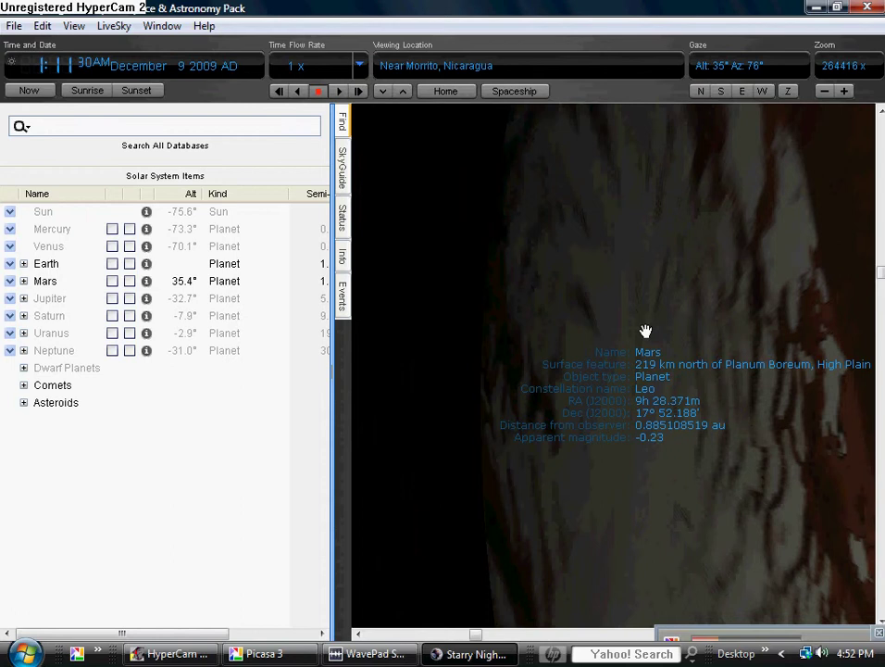
scroll(646, 331, "up", 5)
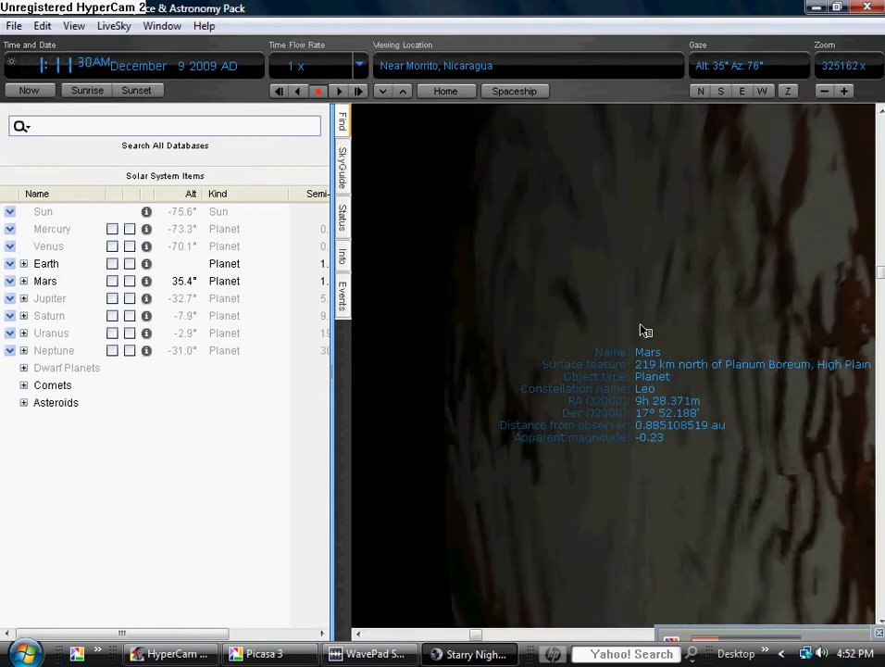
left_click_drag(643, 329, 574, 184)
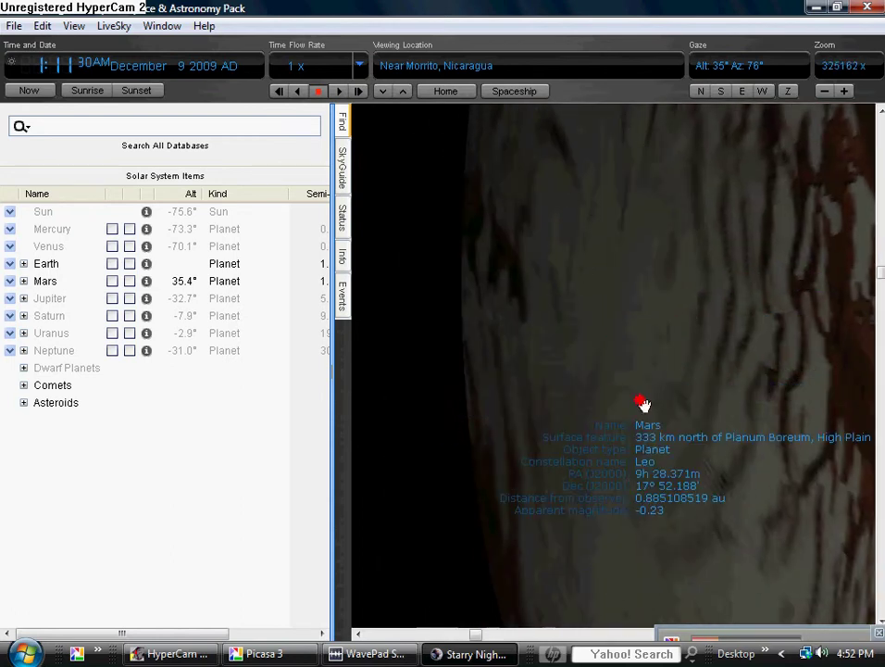
left_click_drag(507, 182, 207, 373)
scroll(683, 403, "down", 3)
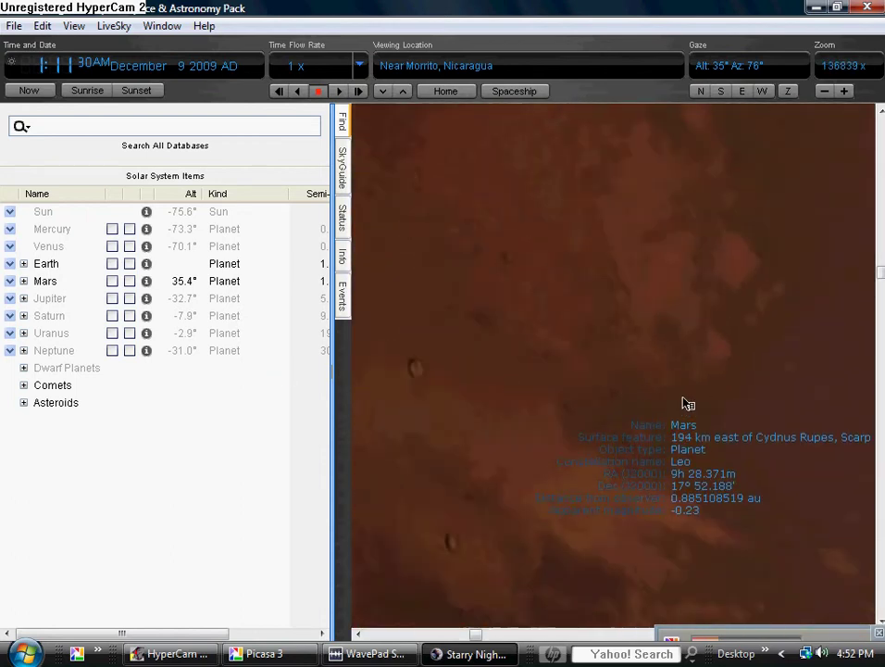
- Return to the home view, find the Sun in the southwestern daytime sky and magnify it to about 145x
left_click(428, 95)
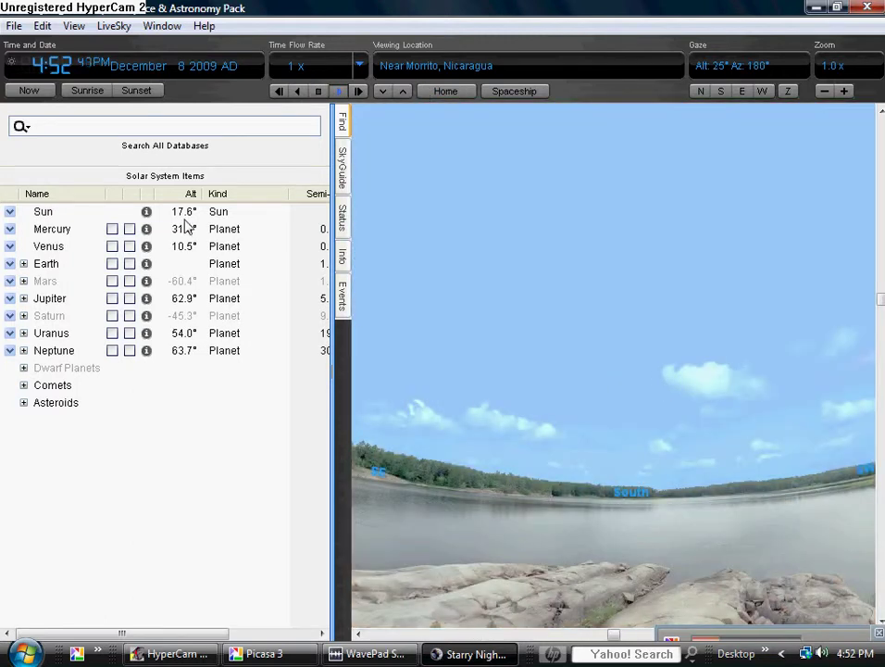
left_click_drag(745, 375, 586, 381)
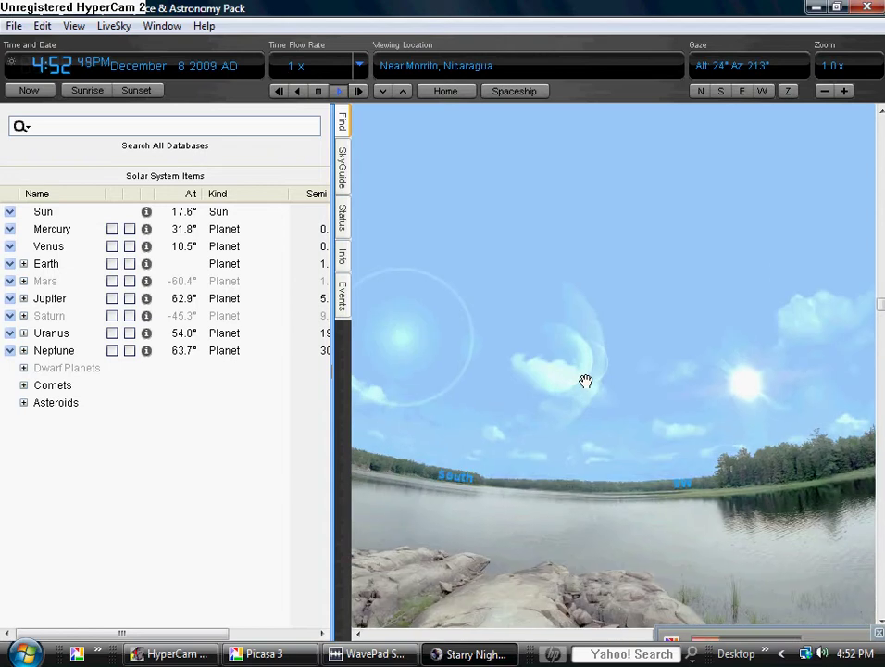
mouse_move(777, 361)
left_mouse_down()
mouse_move(650, 357)
mouse_move(630, 336)
mouse_move(642, 334)
left_mouse_up()
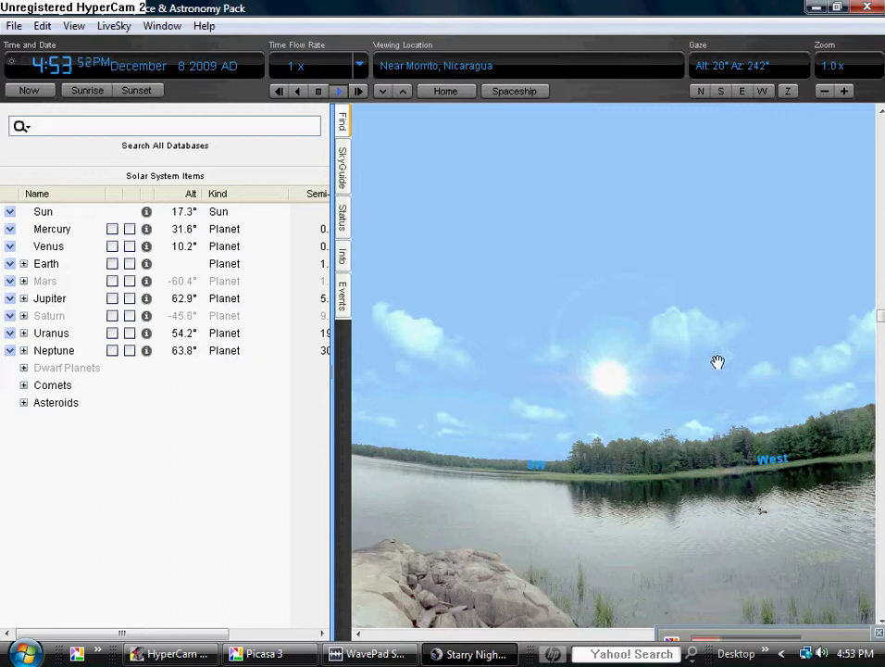
scroll(611, 378, "up", 5)
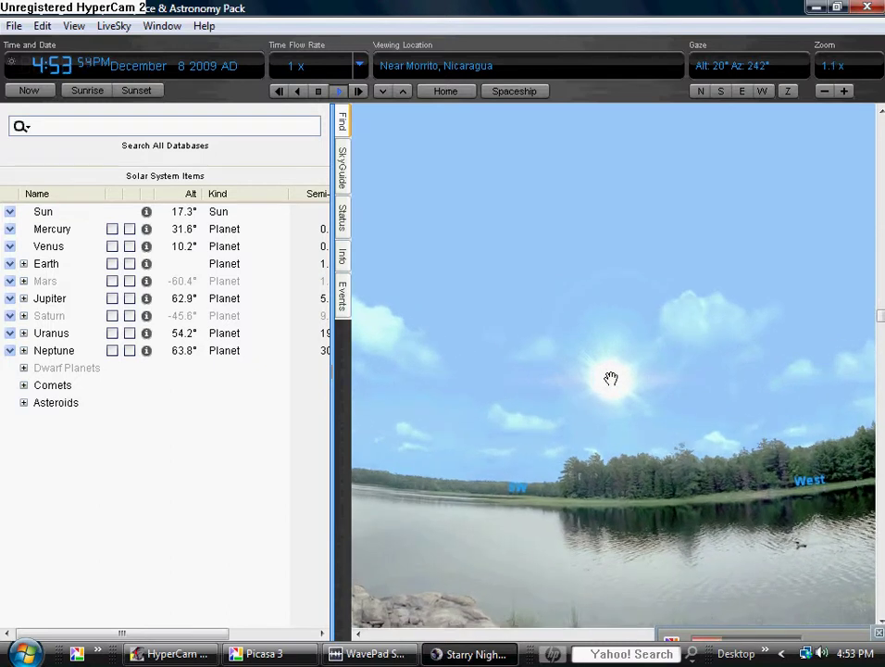
scroll(611, 377, "up", 8)
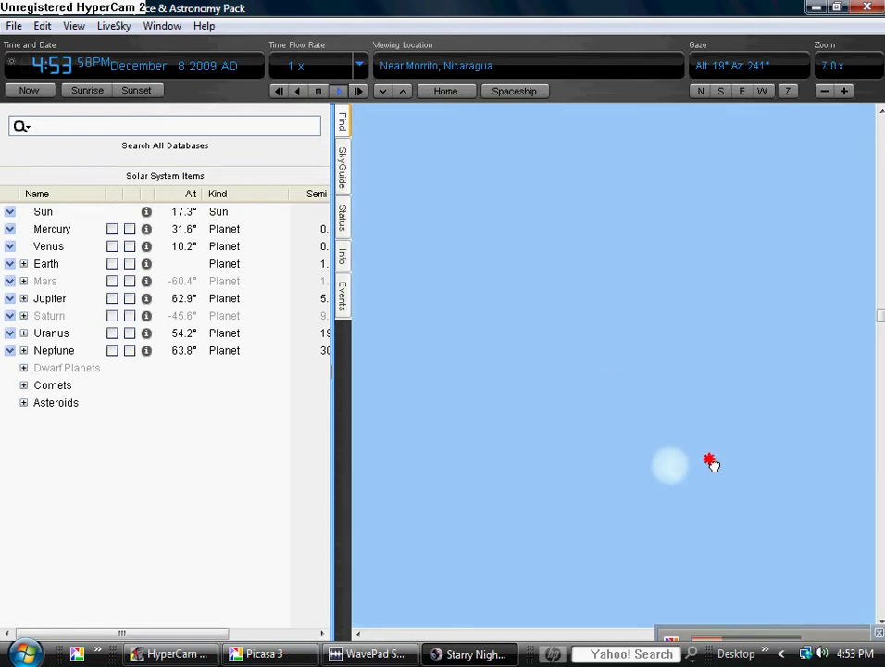
left_click_drag(711, 463, 697, 381)
scroll(685, 385, "up", 3)
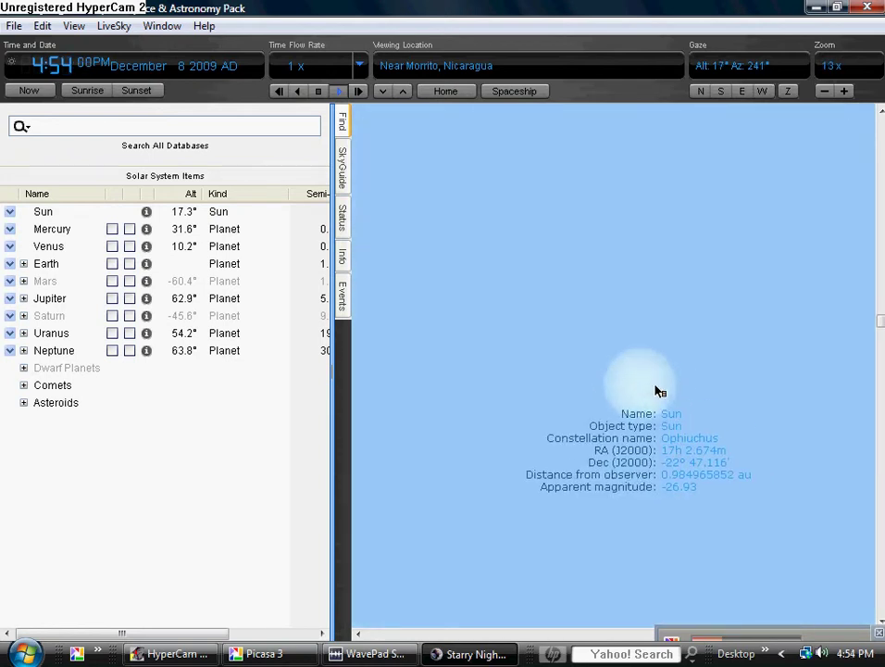
scroll(655, 391, "up", 8)
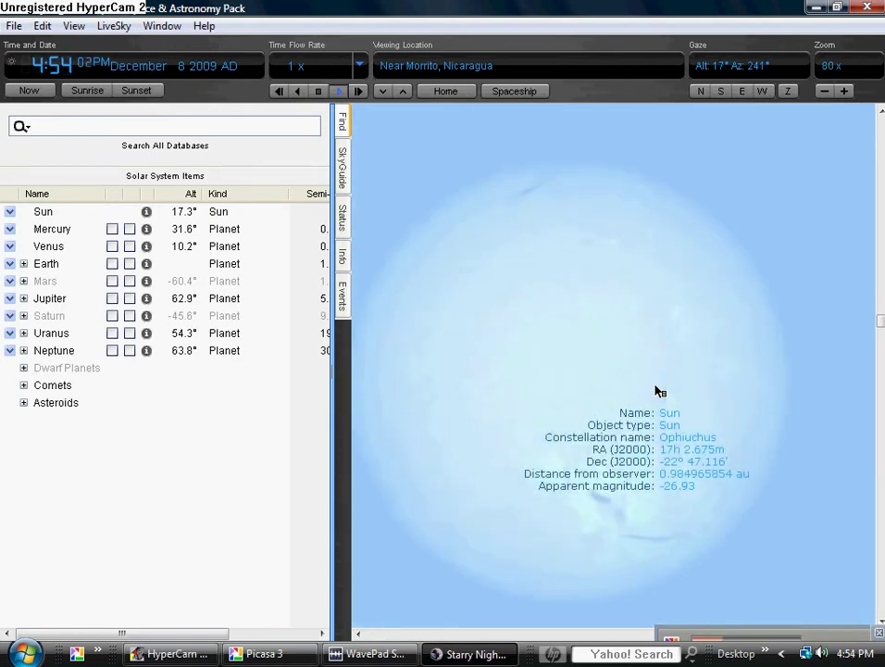
scroll(659, 392, "up", 3)
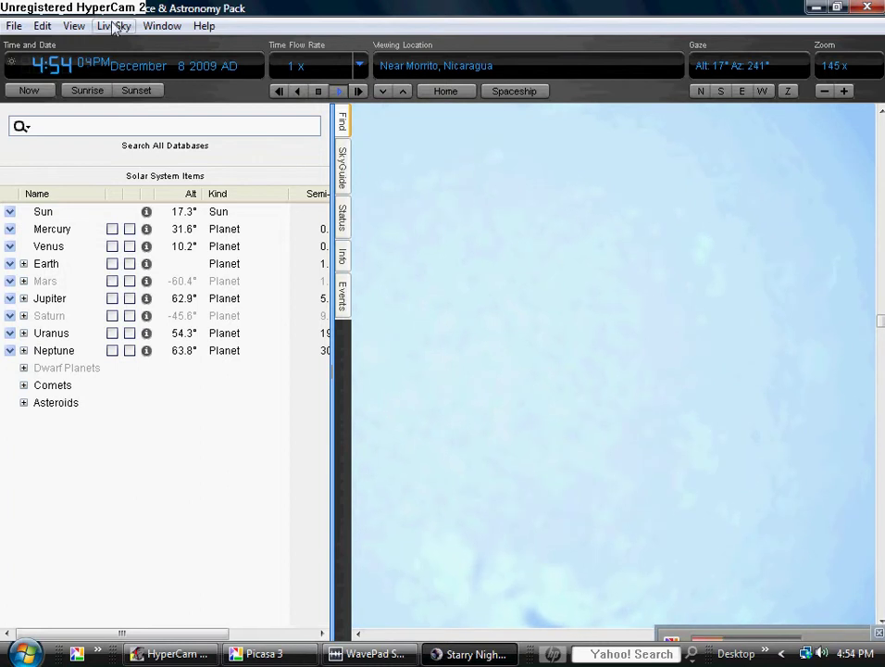
- Hide daylight and inspect the Sun's disc and surrounding glow, from close up out to the 1.0x view
left_click(74, 26)
left_click(99, 90)
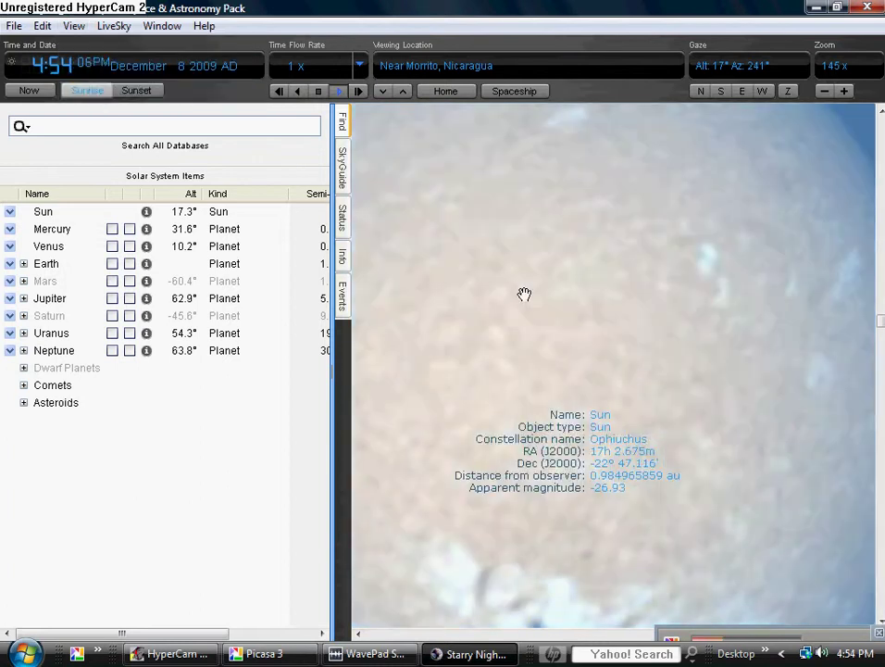
scroll(524, 294, "down", 3)
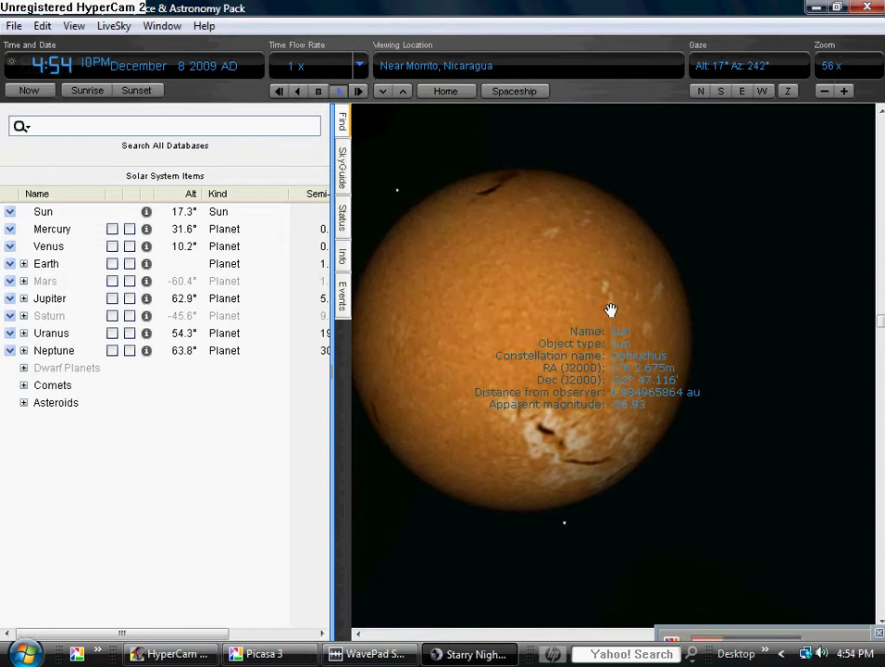
left_click_drag(556, 403, 626, 405)
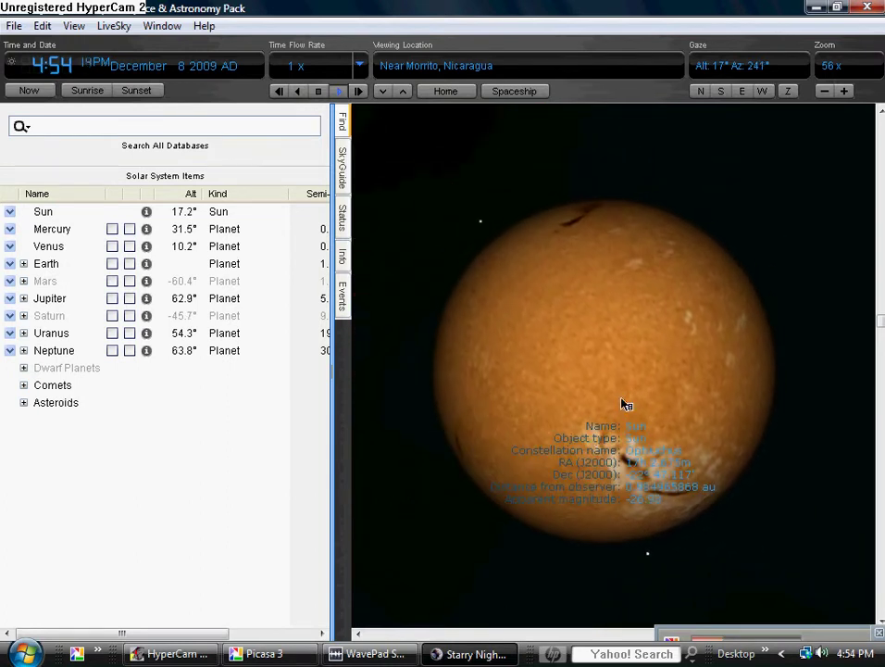
scroll(621, 379, "down", 3)
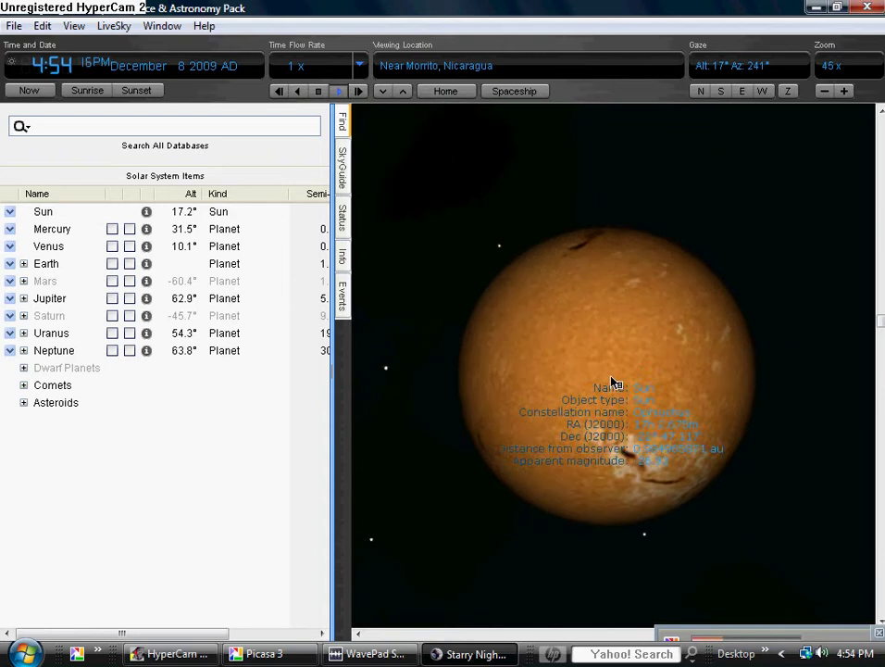
scroll(615, 382, "down", 5)
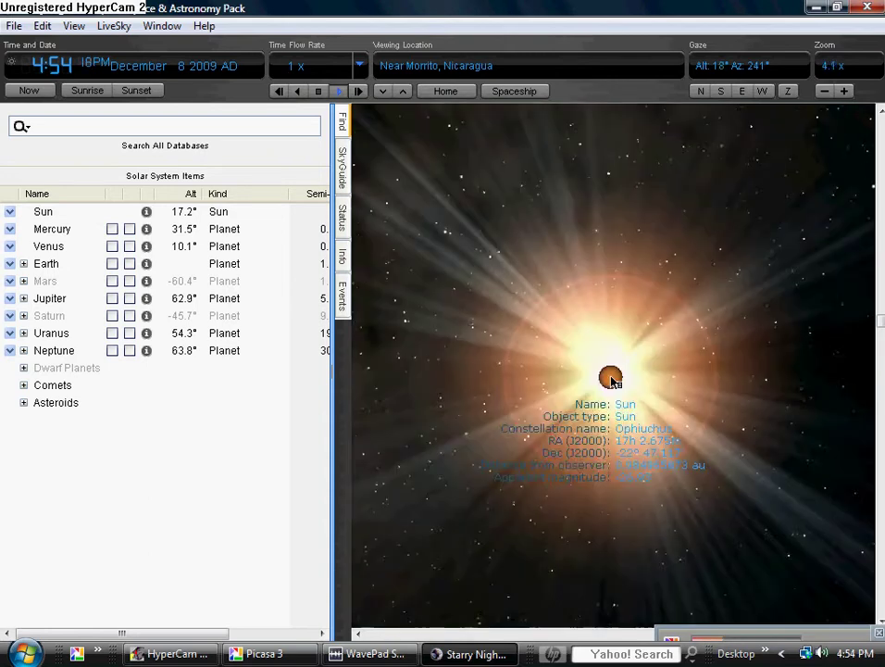
scroll(615, 381, "down", 4)
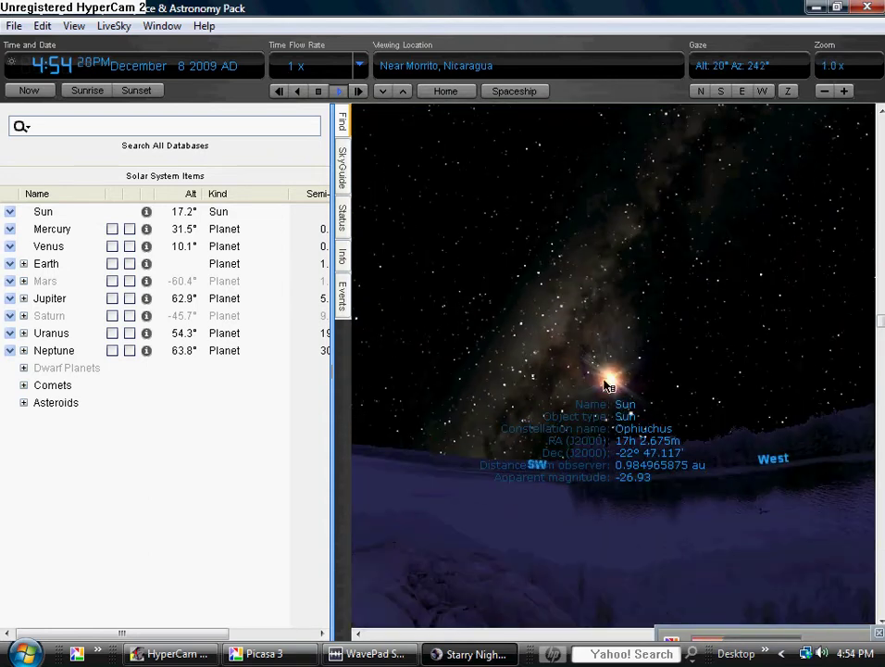
- Show daylight again and turn the view past north to face the northeastern horizon
mouse_move(715, 305)
left_click_drag(715, 305, 784, 375)
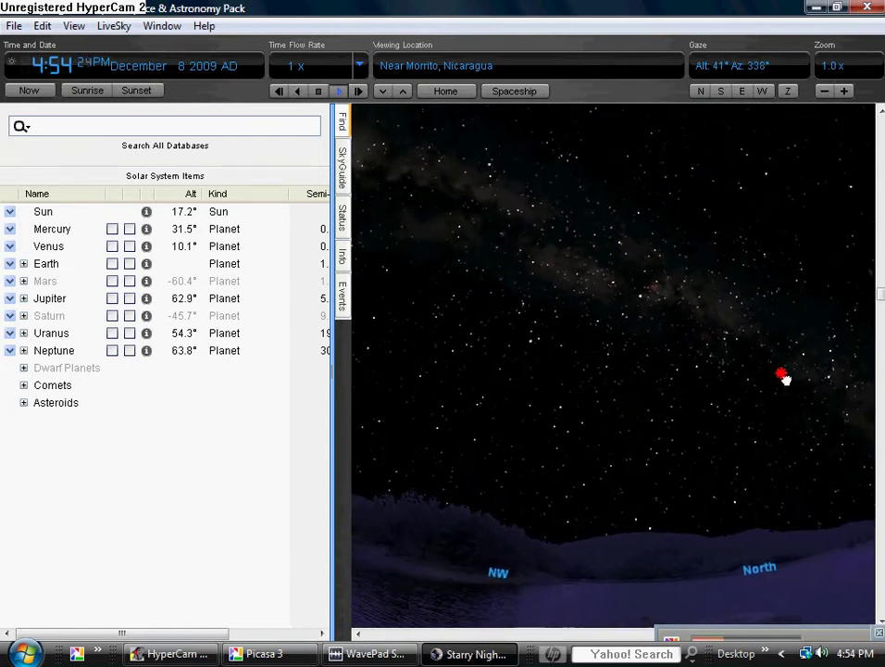
left_click(72, 26)
left_click(102, 90)
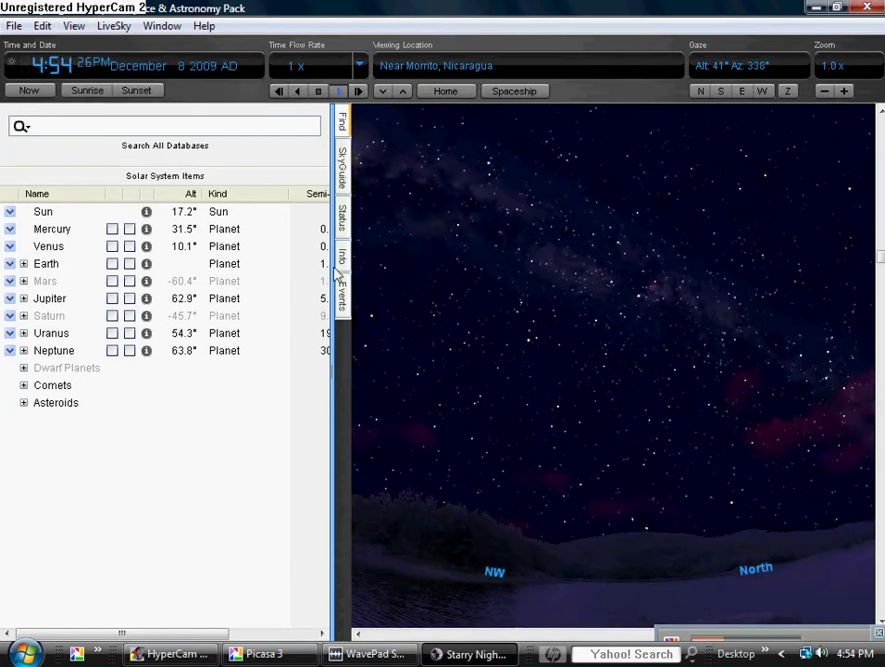
left_click_drag(664, 361, 415, 230)
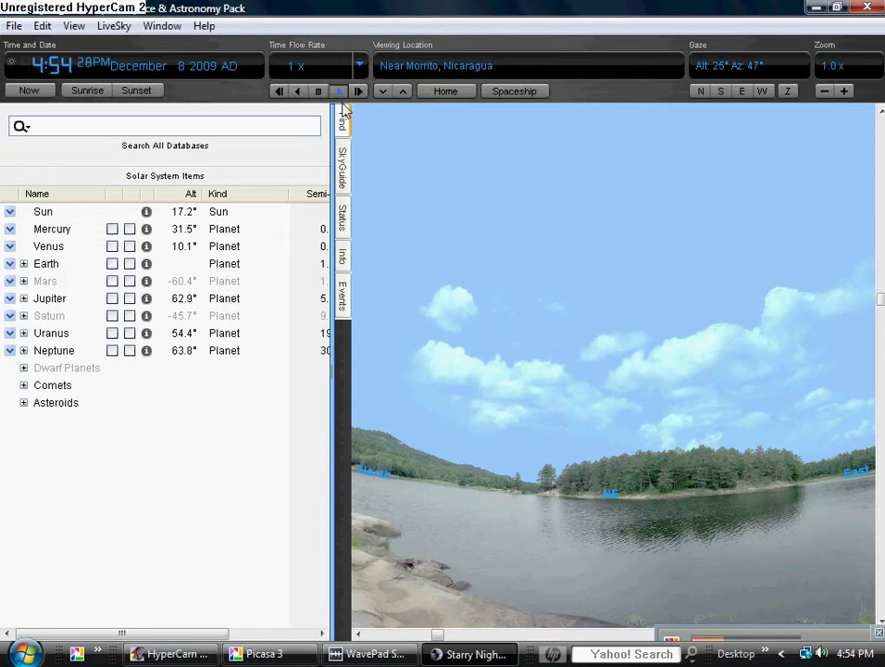
- Set the time flow rate to 1 minutes and stop time at about 6:53 PM on December 8 2009
left_click(360, 66)
left_click(402, 223)
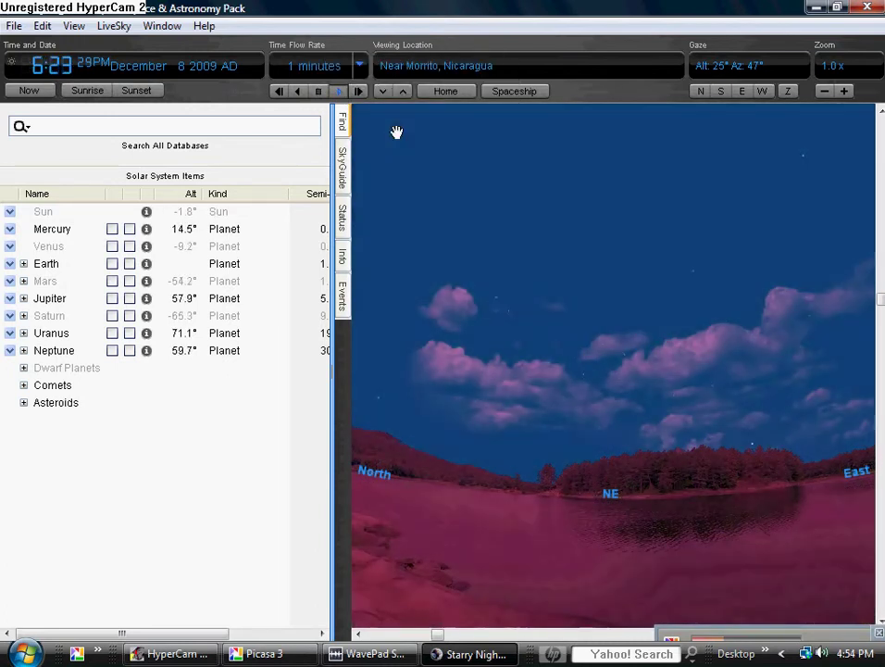
left_click(318, 90)
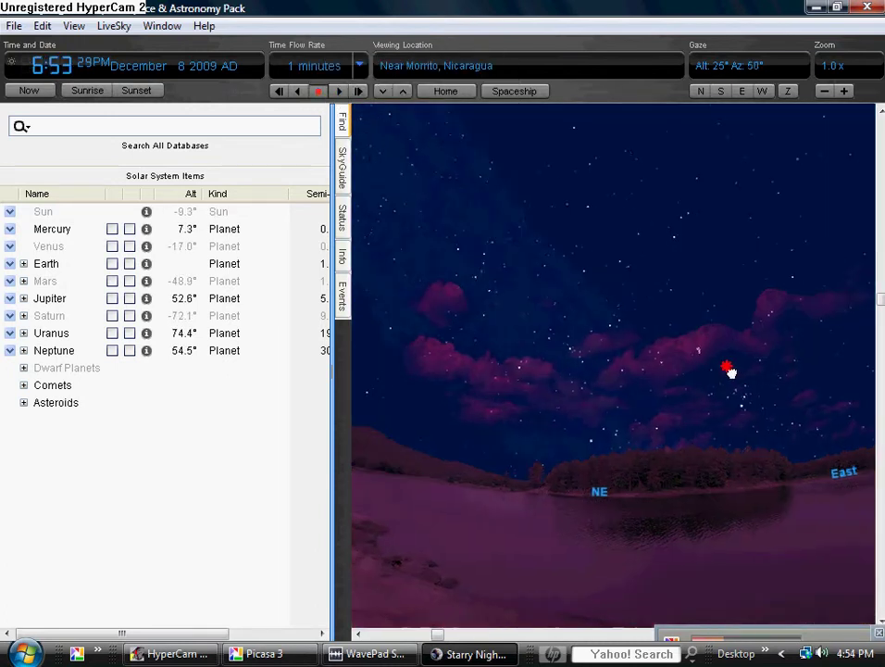
- Sweep the evening sky past the north and west to locate Jupiter high in the southwest
left_click_drag(731, 366, 667, 350)
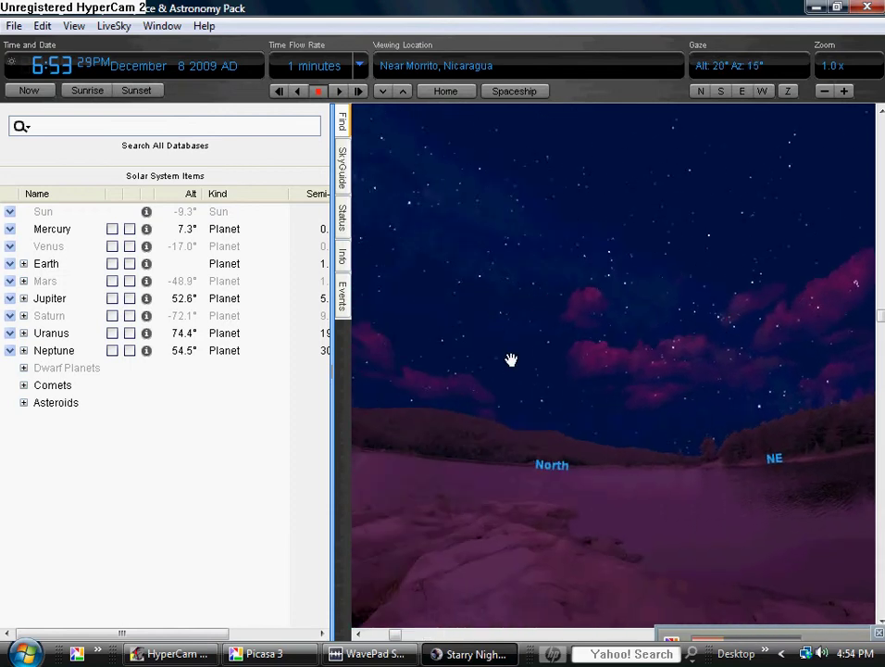
left_click_drag(510, 359, 770, 364)
left_click_drag(454, 380, 679, 476)
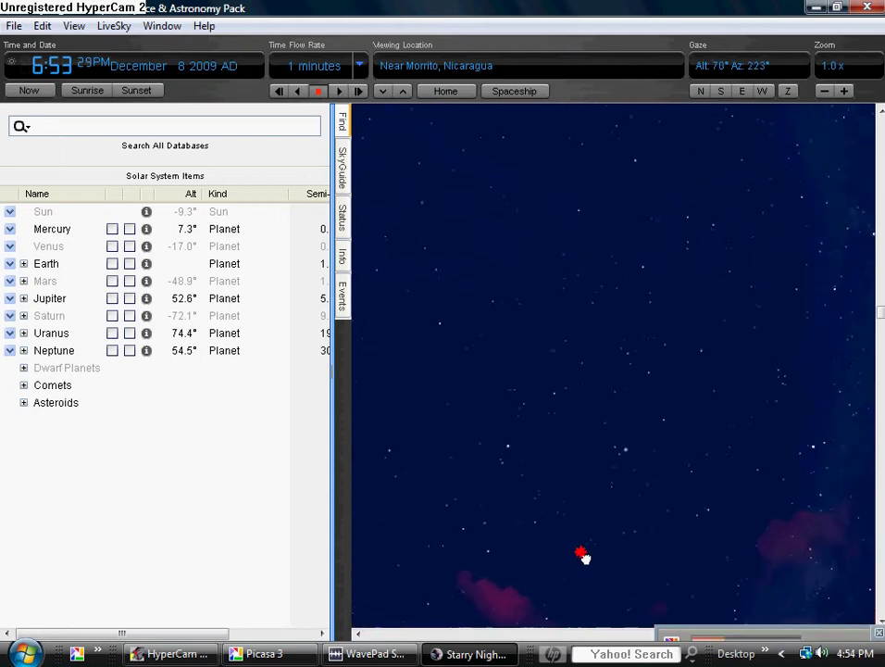
left_click_drag(472, 540, 429, 326)
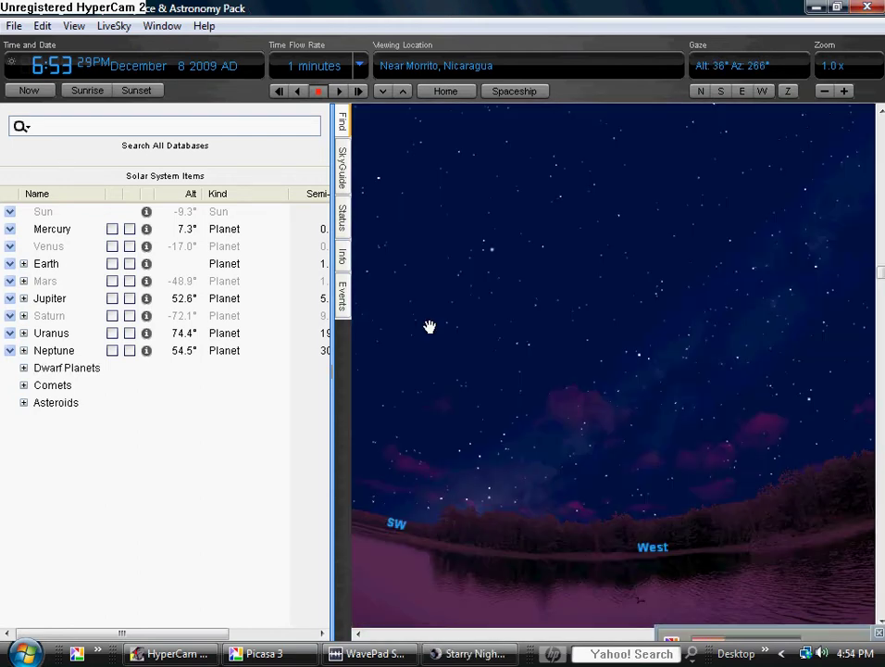
left_click_drag(553, 335, 883, 435)
left_click_drag(665, 251, 542, 330)
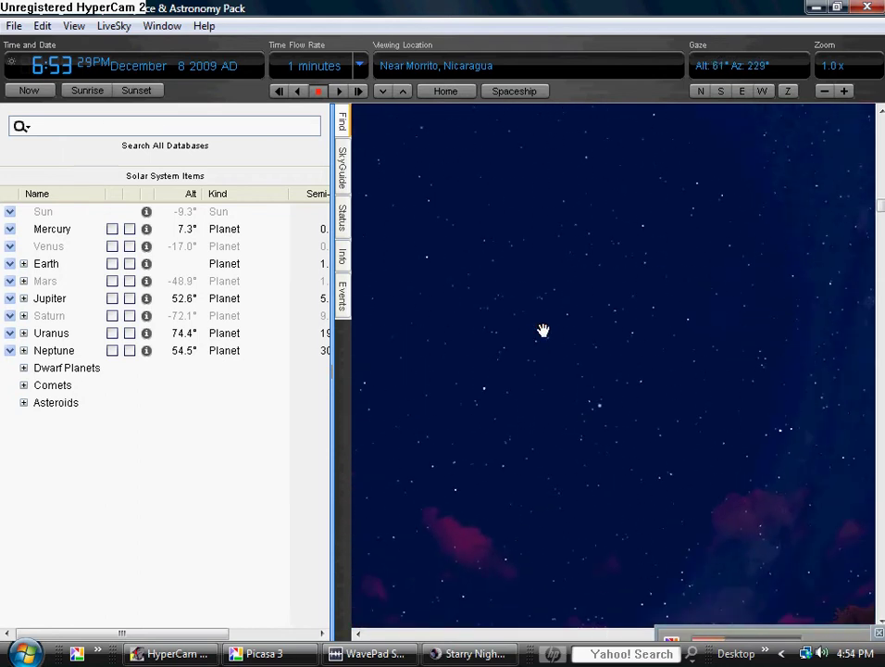
- Magnify Jupiter to about 3184x to inspect its cloud bands and a nearby moon
mouse_move(606, 402)
scroll(603, 405, "up", 2)
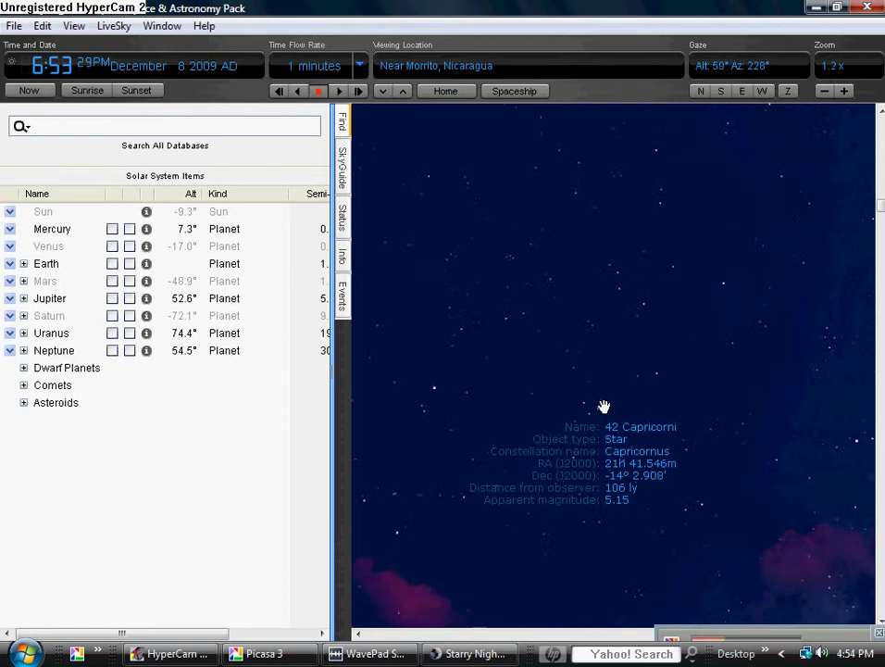
scroll(599, 414, "up", 1)
scroll(602, 413, "up", 3)
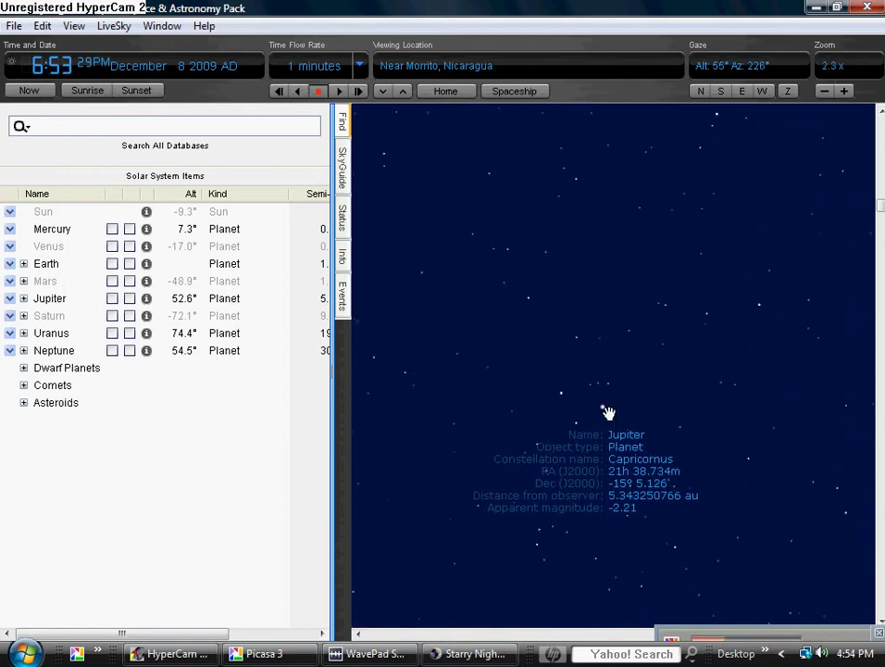
scroll(603, 408, "up", 5)
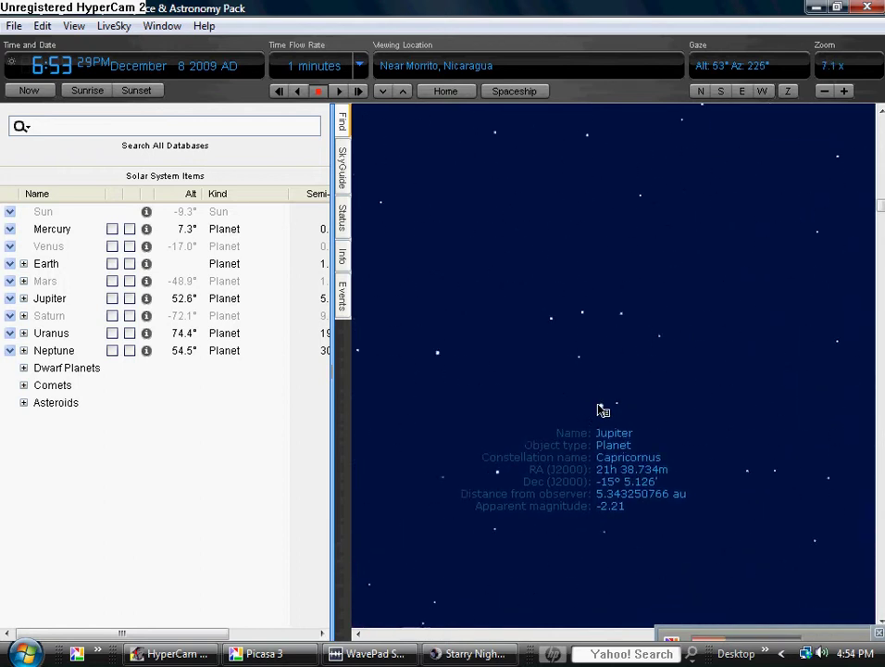
scroll(603, 414, "up", 1)
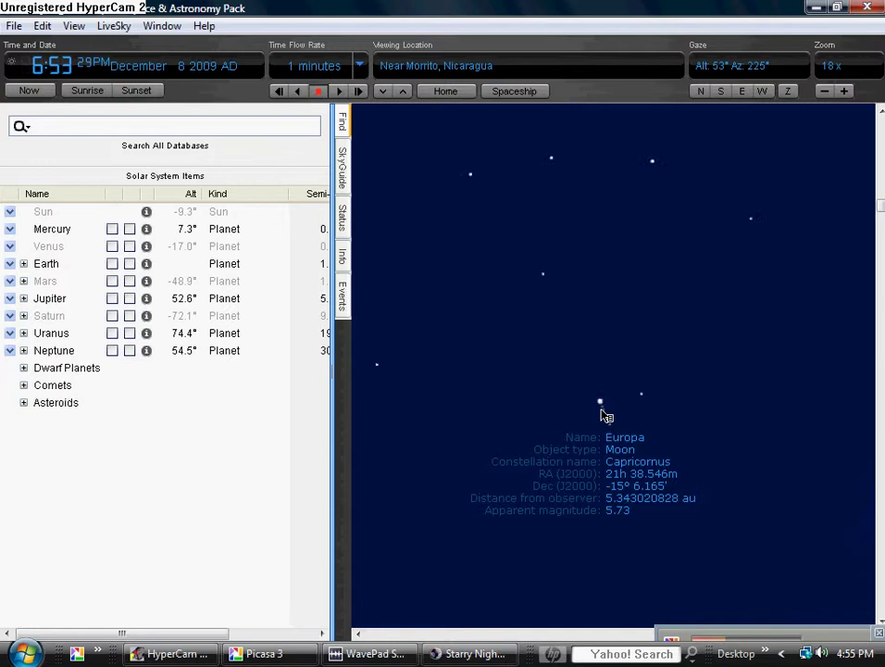
scroll(603, 412, "up", 1)
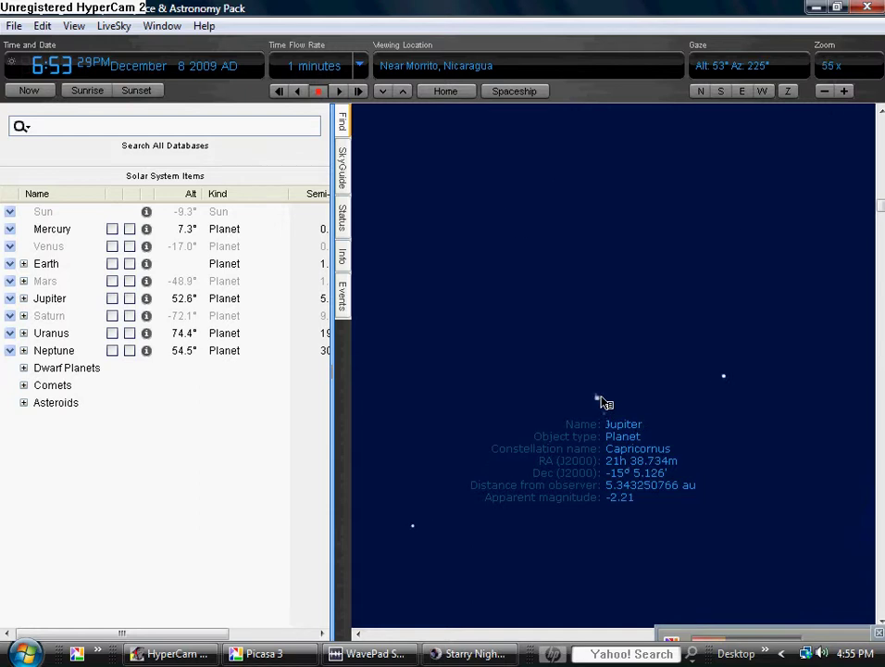
scroll(603, 405, "up", 3)
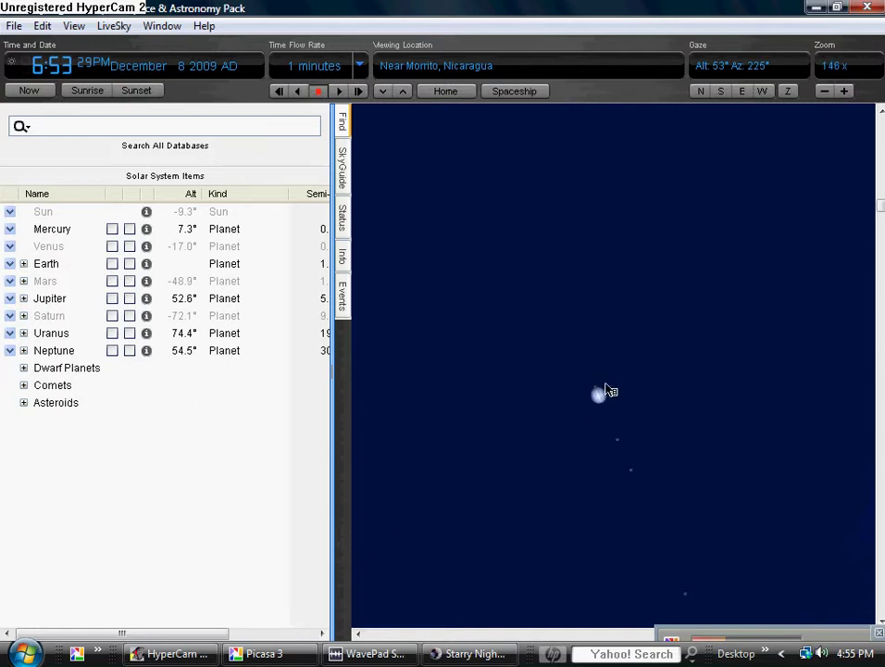
scroll(605, 389, "up", 6)
scroll(604, 392, "up", 5)
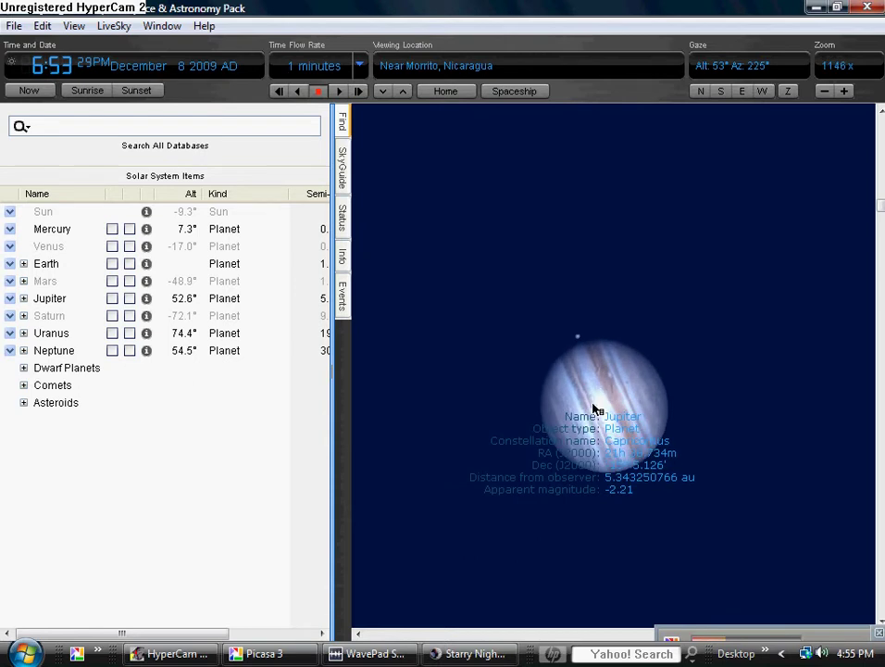
scroll(595, 406, "up", 6)
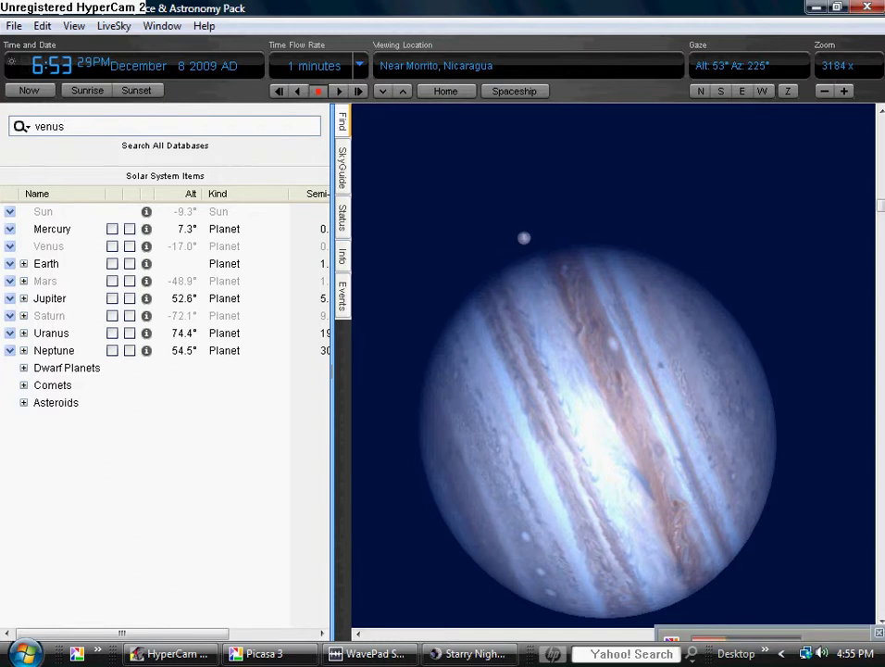
- Search for venus, reset the time to the planet's best viewing time, and centre and magnify it
key("Return")
double_click(48, 212)
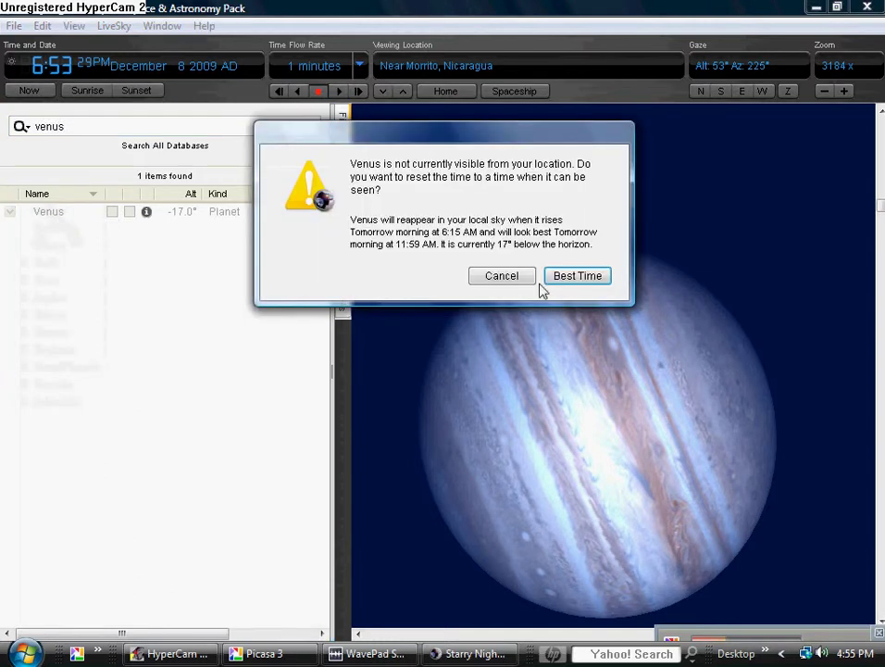
left_click(573, 277)
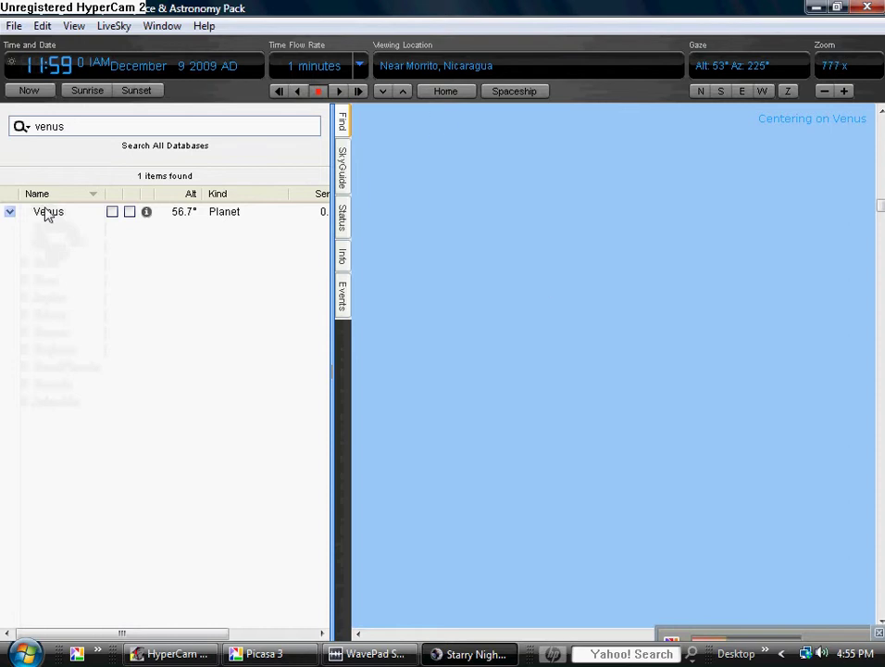
right_click(46, 212)
left_click(81, 249)
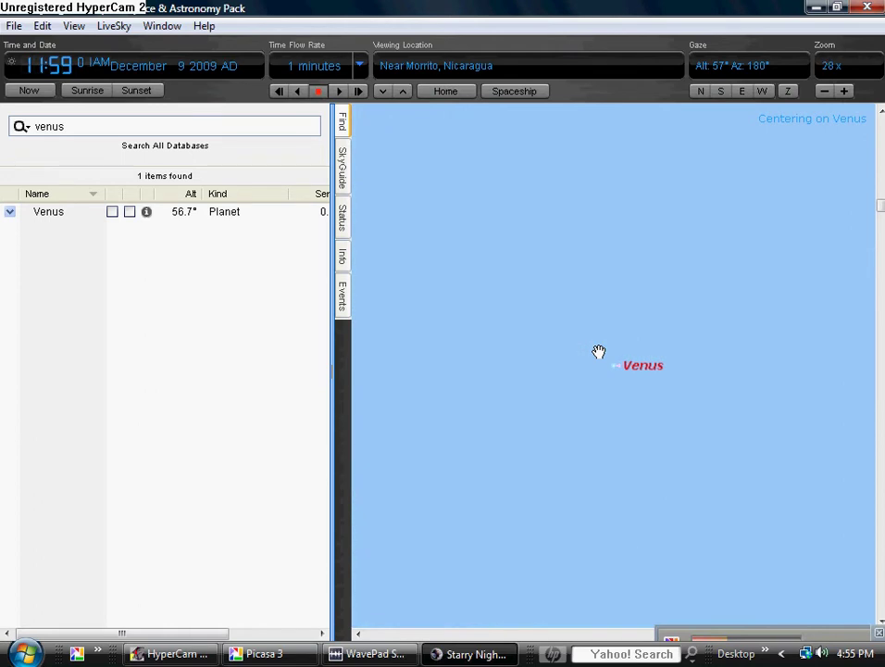
- Hide daylight and show the description and data for Venus
left_click(74, 26)
left_click(119, 91)
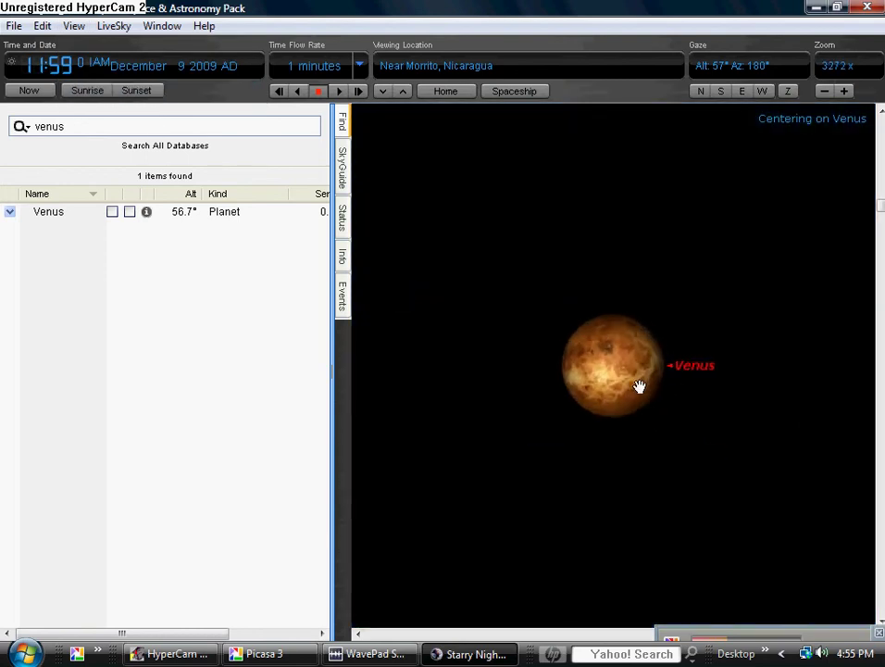
mouse_move(643, 396)
right_click(628, 355)
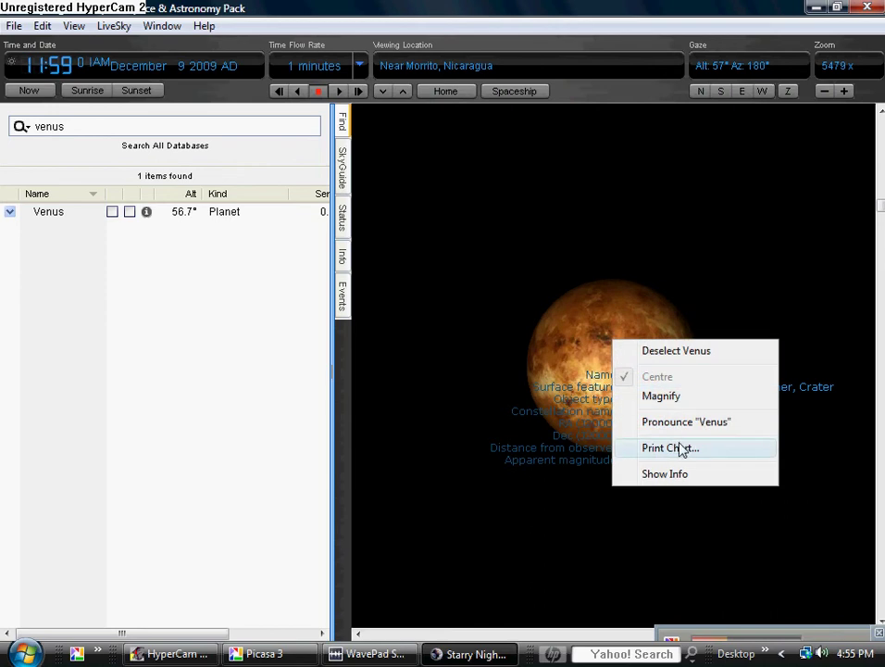
left_click(666, 474)
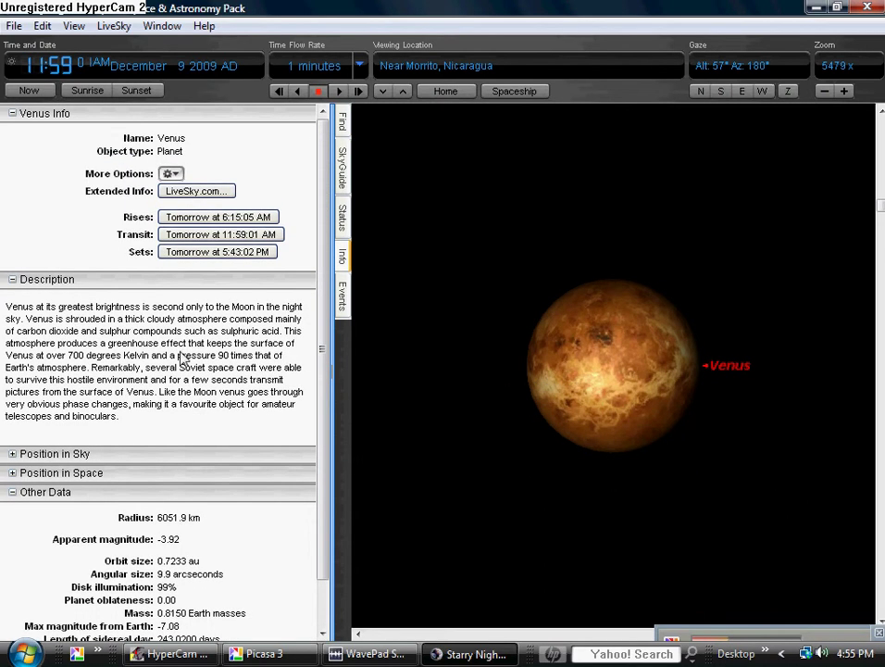
- Return to the solar system items and centre the view on Jupiter
left_click(344, 122)
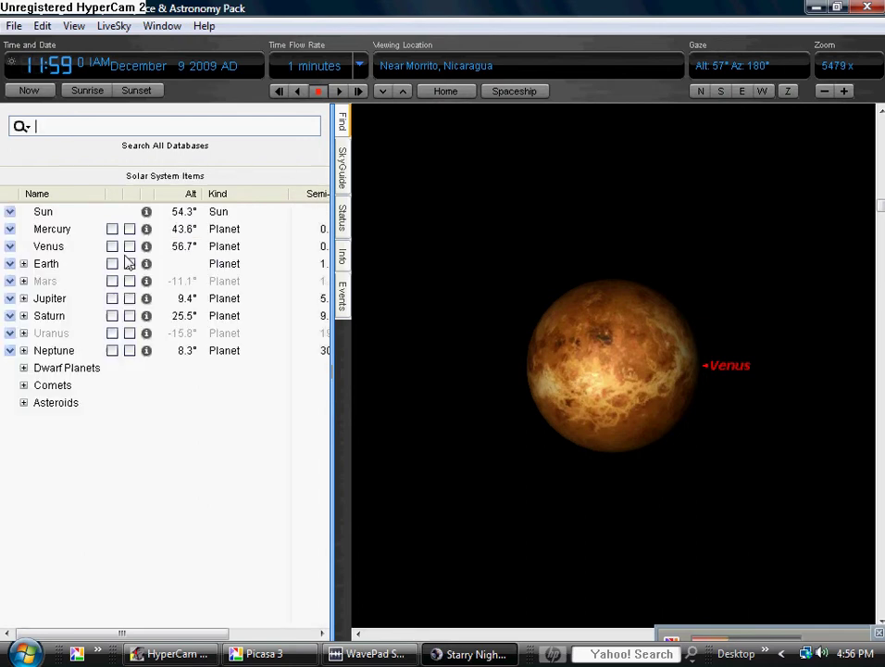
double_click(50, 299)
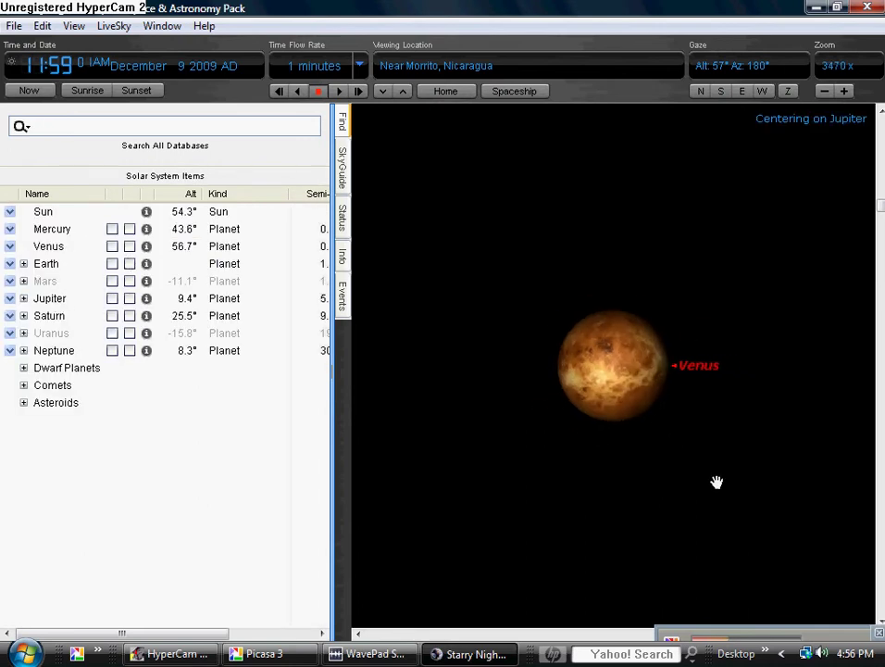